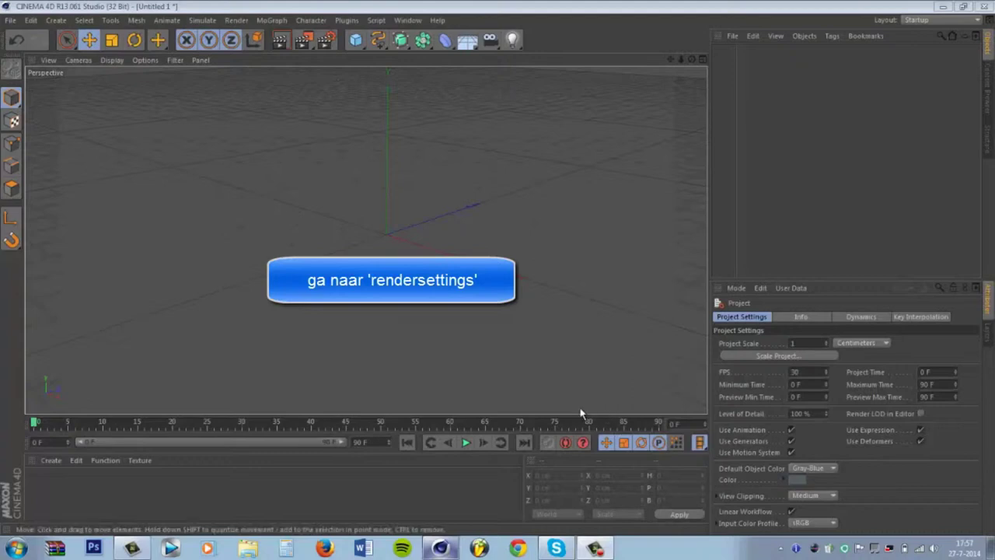
# Set render output to 1920×1080 PNG with alpha, straight alpha and separate alpha enabled
pyautogui.click(326, 39)
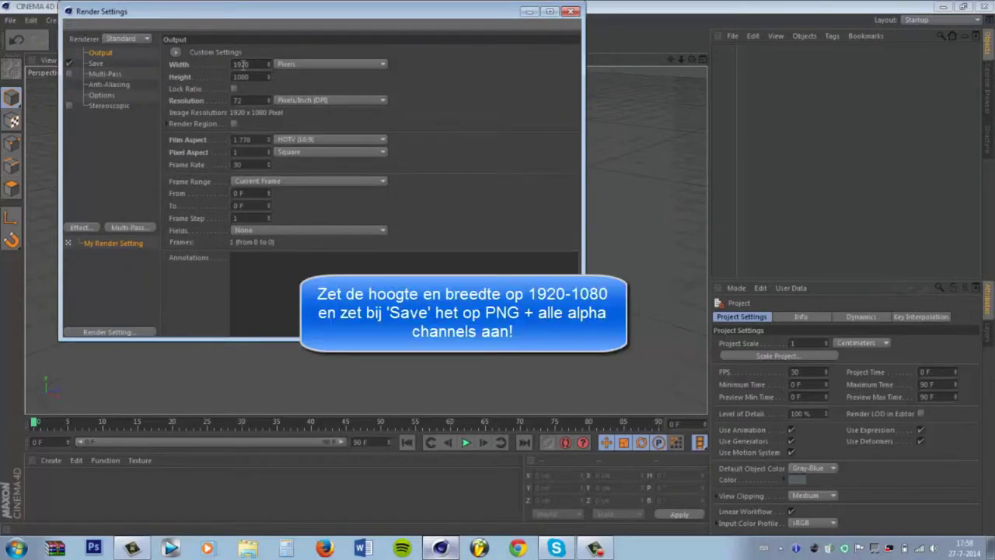
pyautogui.click(95, 64)
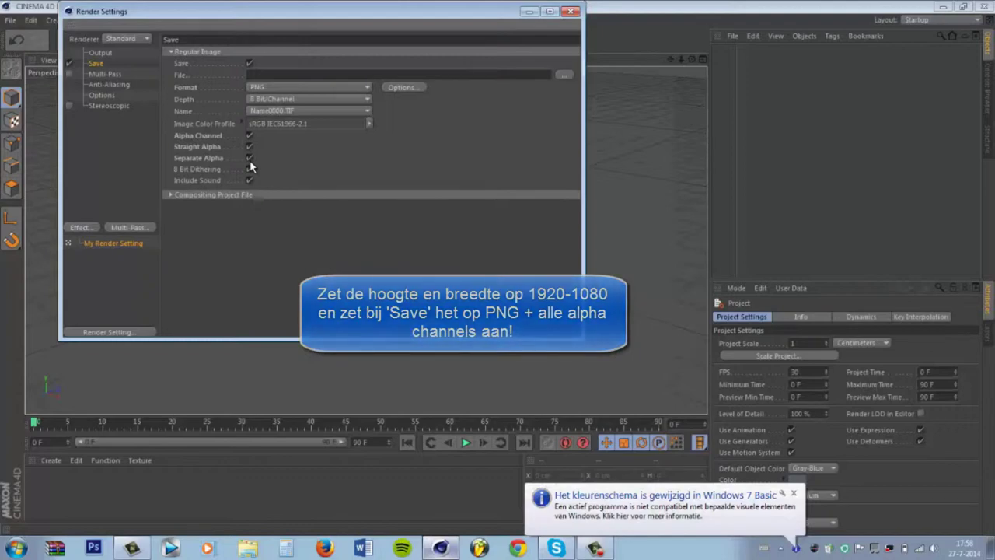
pyautogui.click(572, 11)
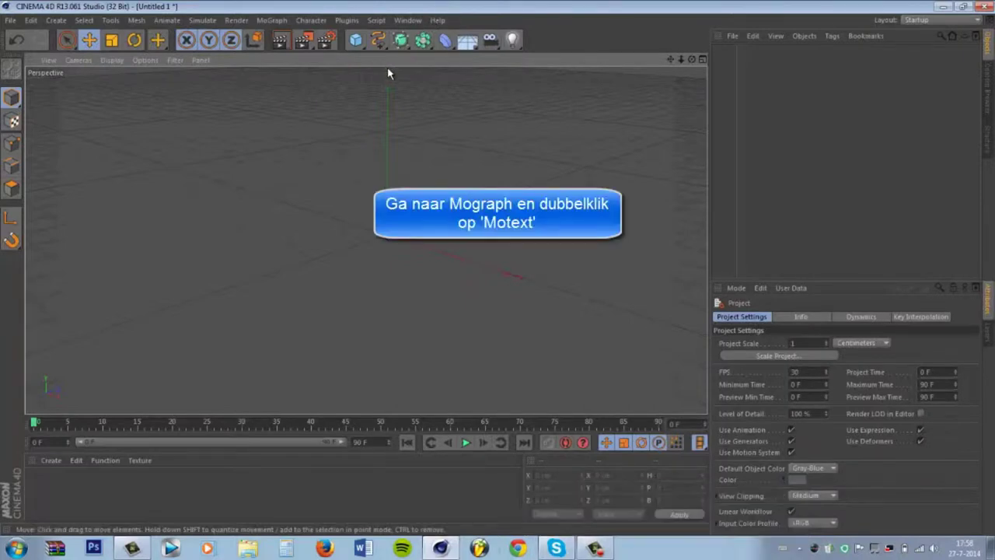
# Add a MoText object and replace its placeholder text with Hoi
pyautogui.click(271, 20)
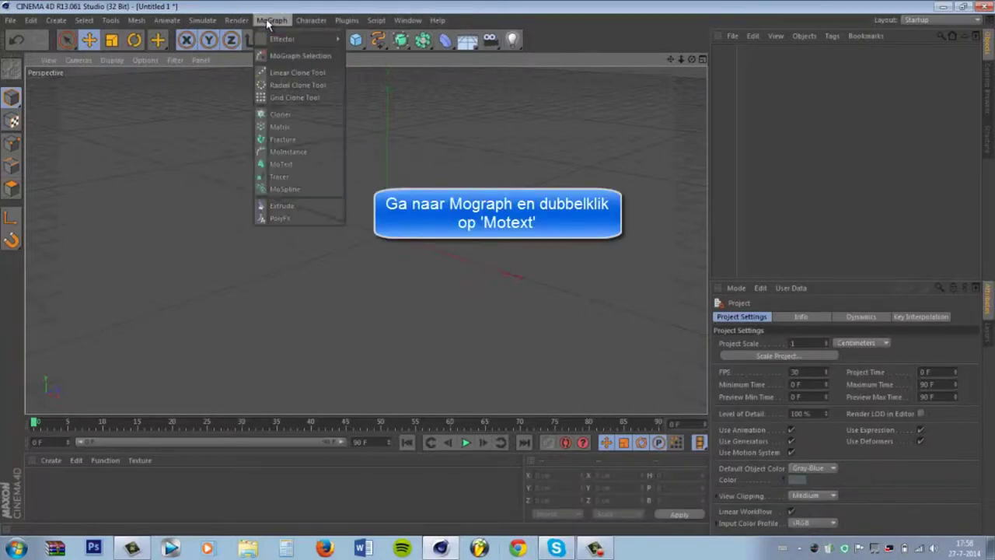
pyautogui.click(290, 163)
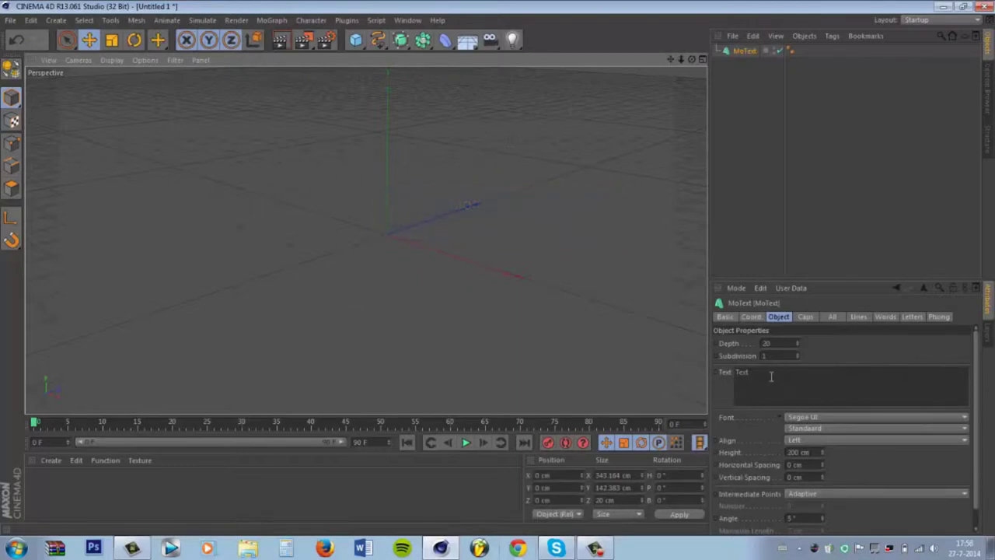
pyautogui.moveTo(770, 372); pyautogui.dragTo(710, 369)
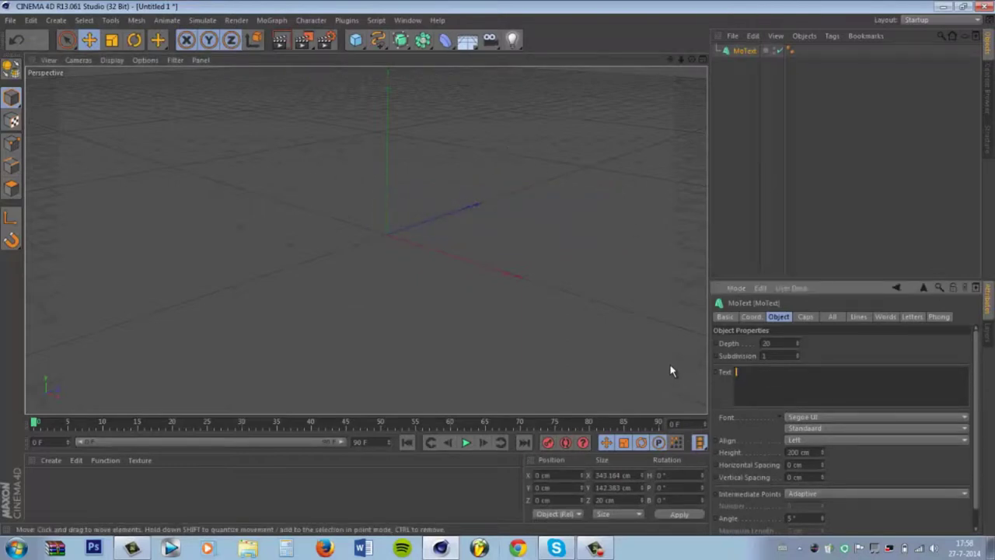
pyautogui.write('He')
pyautogui.write('l')
pyautogui.write('i')
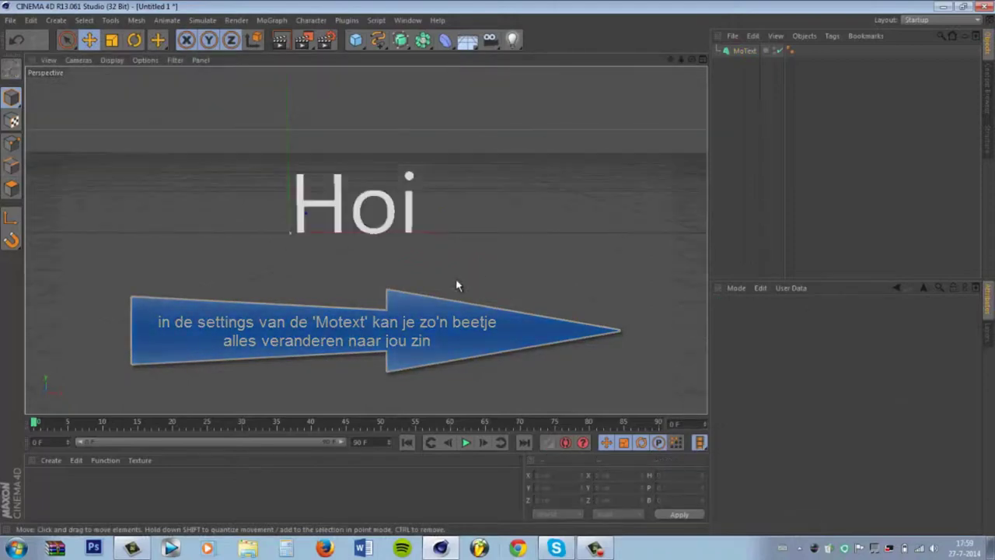
# Change the MoText font to Lazy Sunday Regular, giving blocky HOI capitals
pyautogui.click(746, 51)
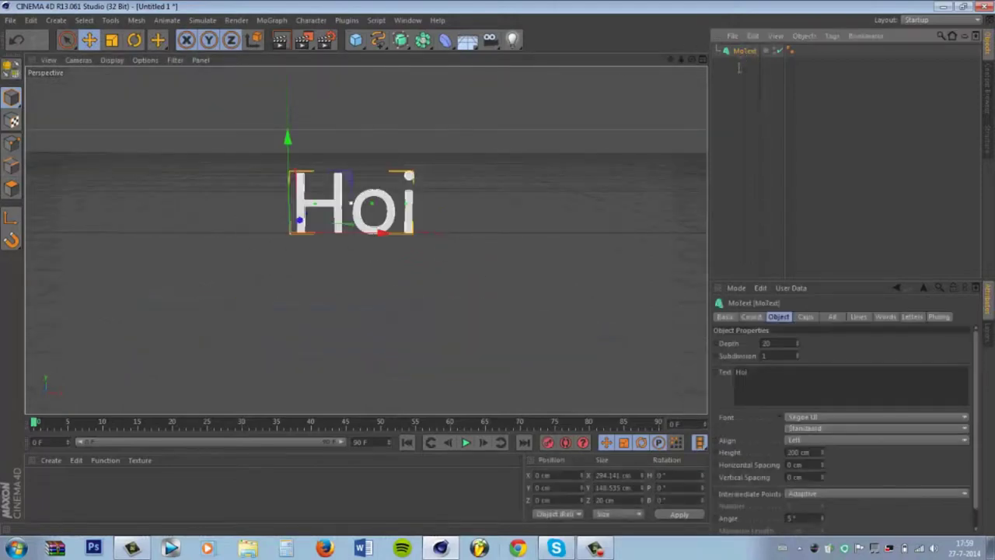
pyautogui.click(796, 420)
pyautogui.scroll(3, 815, 278)
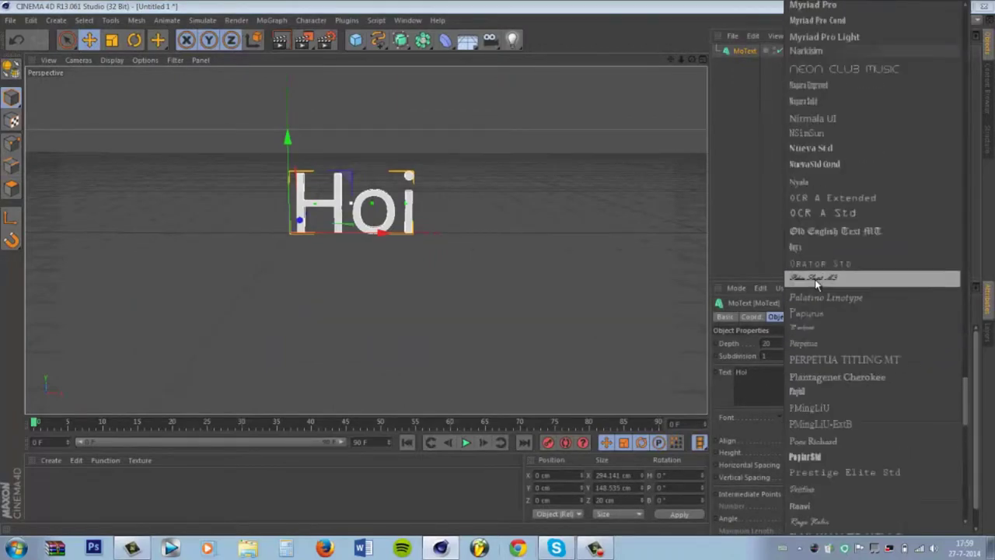
pyautogui.scroll(3, 814, 278)
pyautogui.scroll(3, 815, 278)
pyautogui.scroll(3, 815, 278)
pyautogui.scroll(3, 815, 278)
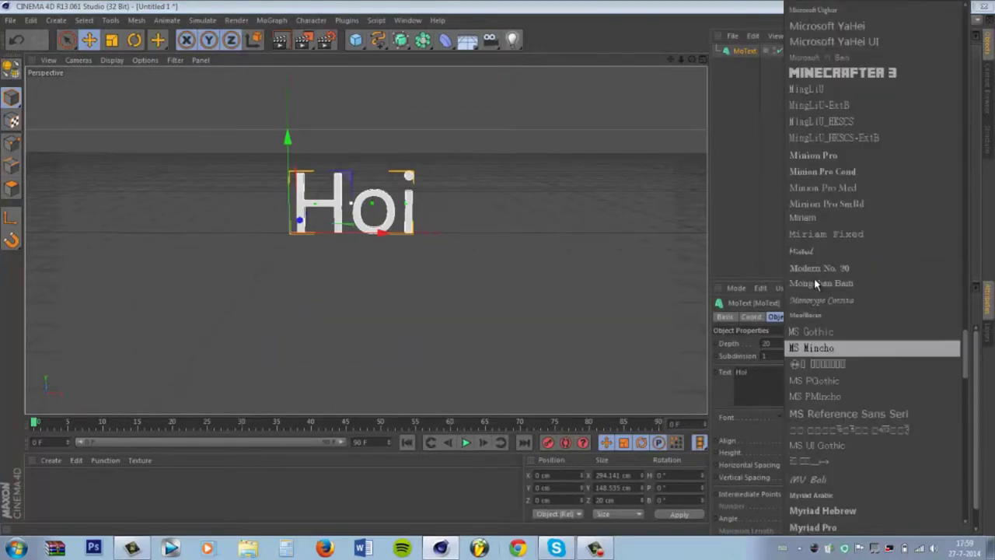
pyautogui.scroll(3, 814, 278)
pyautogui.scroll(3, 814, 278)
pyautogui.scroll(3, 814, 278)
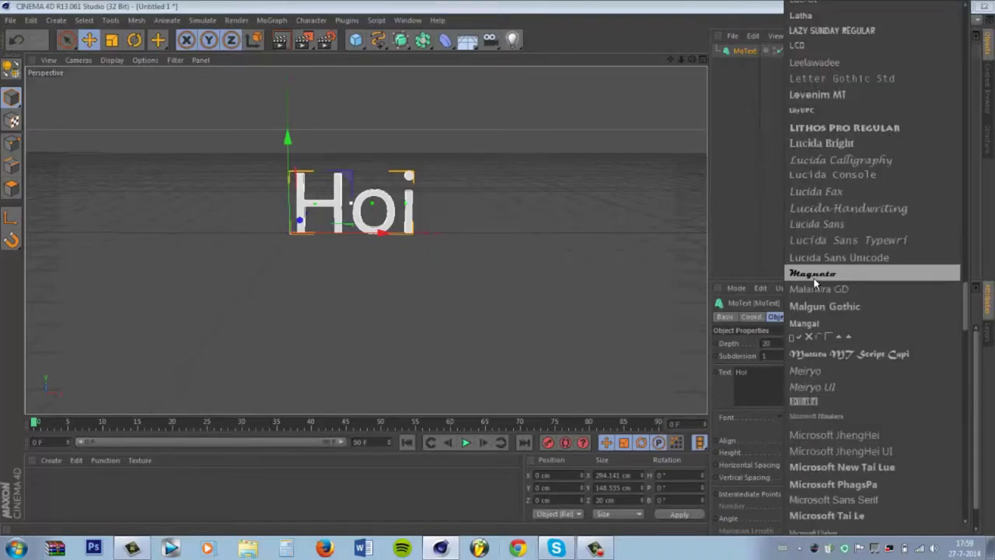
pyautogui.scroll(3, 814, 279)
pyautogui.scroll(3, 814, 278)
pyautogui.scroll(3, 814, 282)
pyautogui.scroll(1, 814, 282)
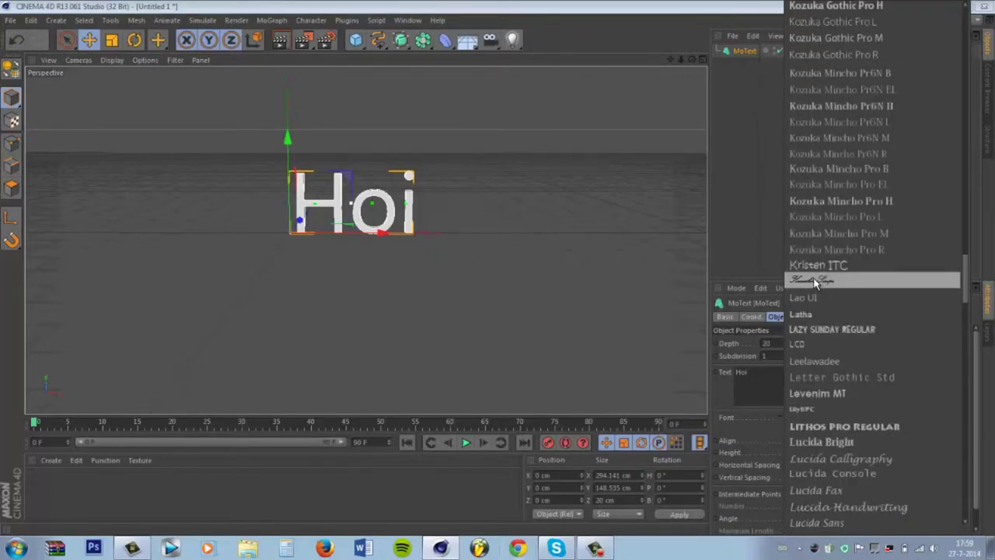
pyautogui.scroll(-1, 814, 282)
pyautogui.scroll(-3, 814, 281)
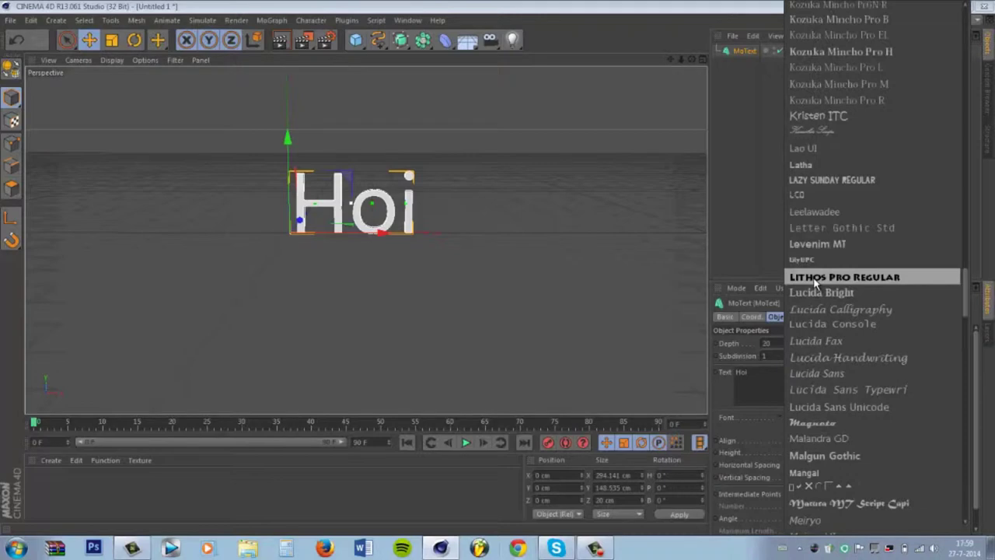
pyautogui.scroll(-3, 814, 282)
pyautogui.scroll(3, 814, 283)
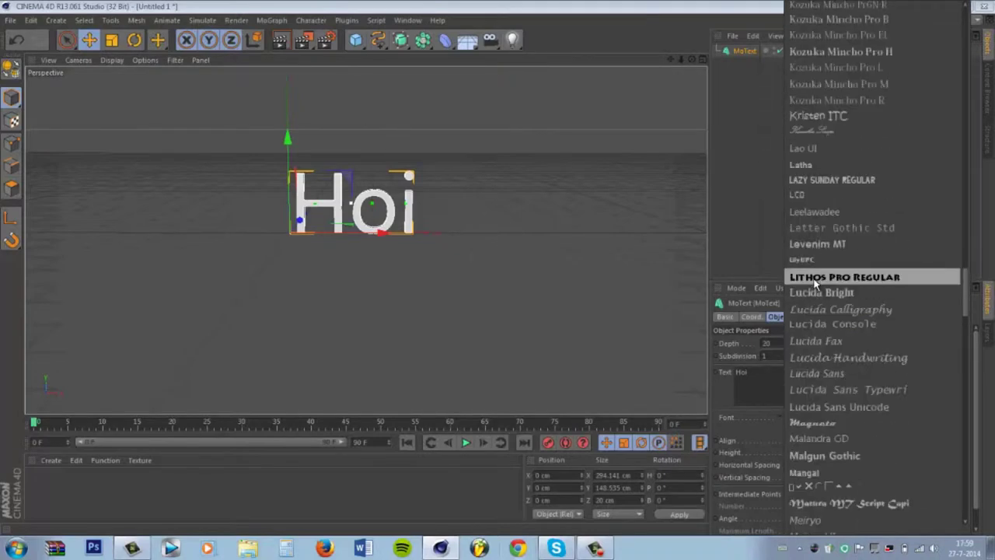
pyautogui.click(838, 180)
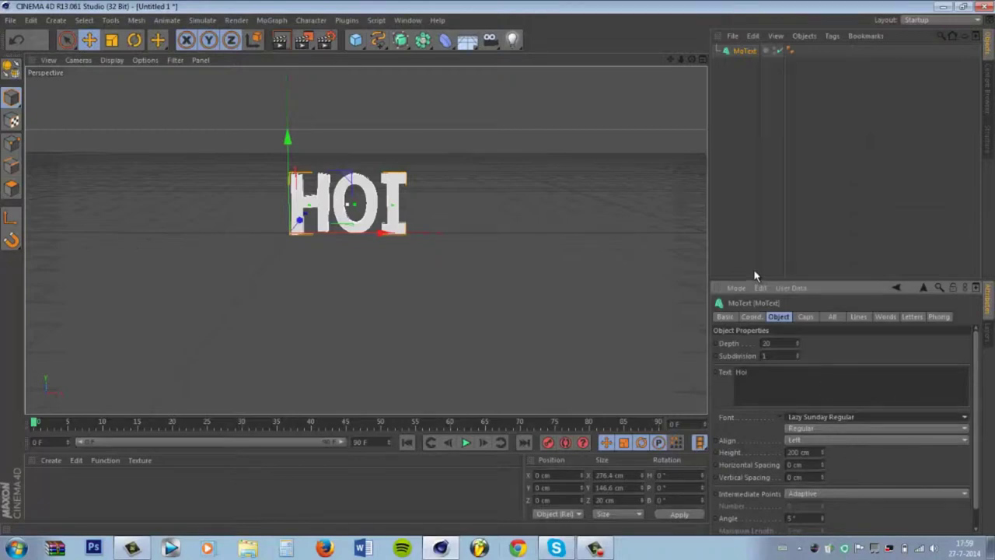
# Set the MoText depth to 100 cm and orbit to see the thicker extrusion
pyautogui.doubleClick(785, 343)
pyautogui.write('1000')
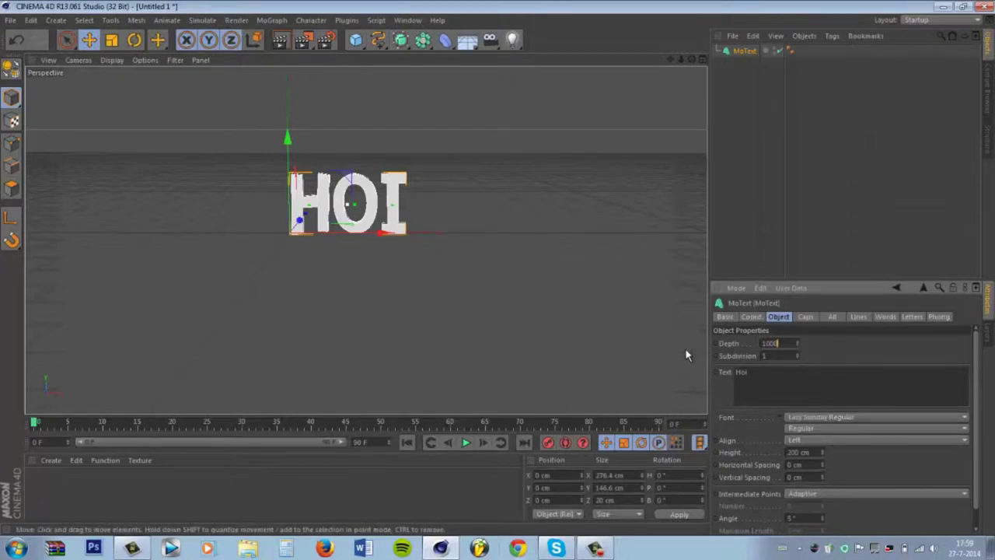
pyautogui.press('BackSpace')
pyautogui.press('Return')
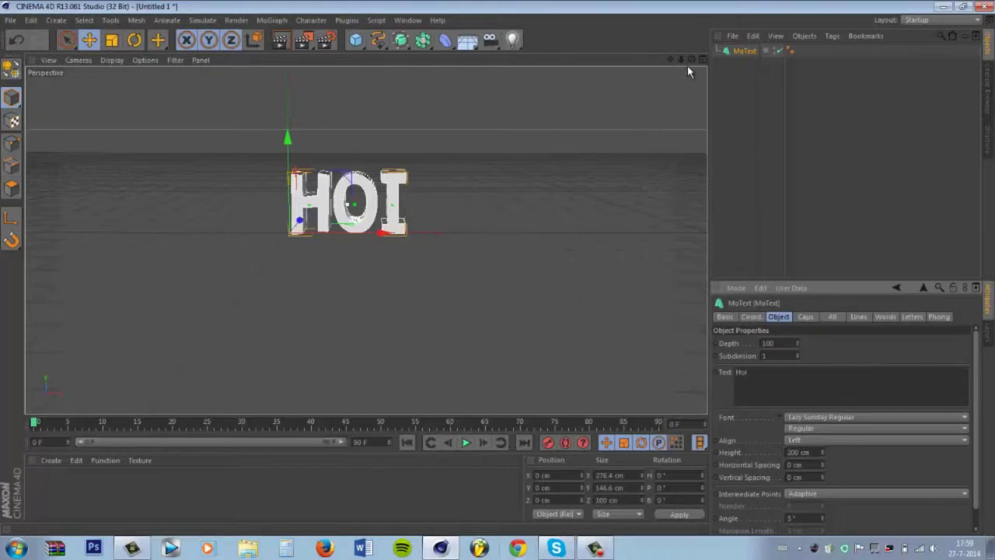
pyautogui.moveTo(692, 59); pyautogui.dragTo(498, 273)
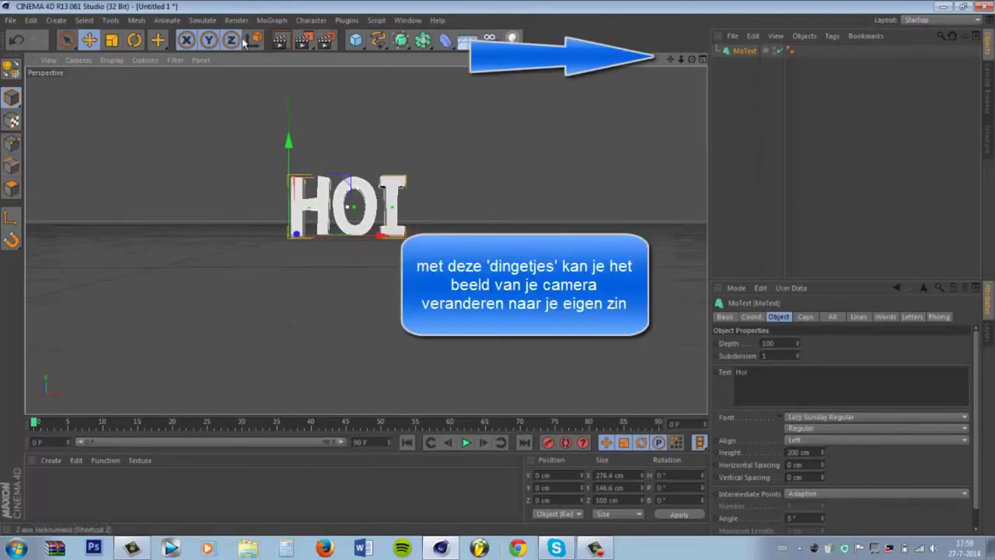
# Render a preview of the HOI text, return to the editor, and show the light types
pyautogui.click(279, 44)
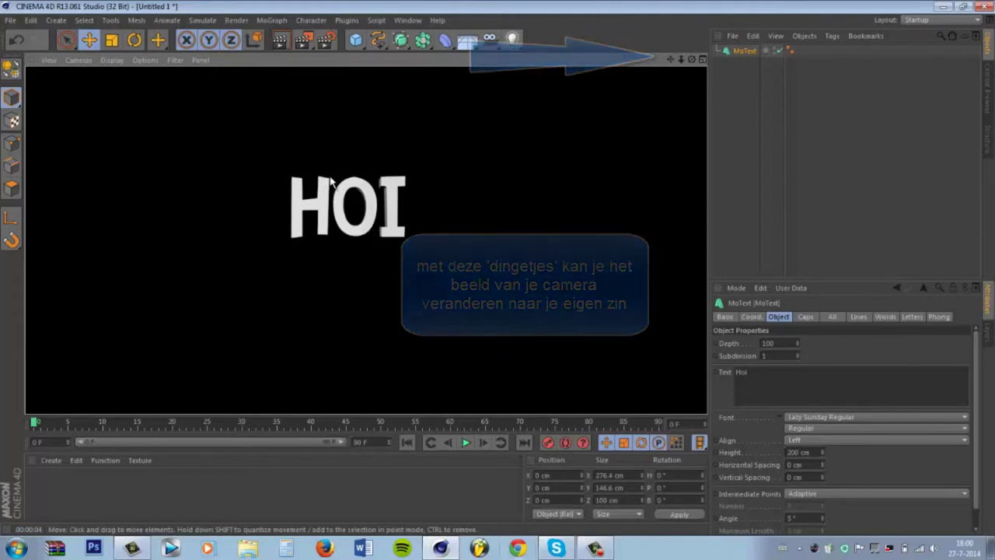
pyautogui.click(381, 161)
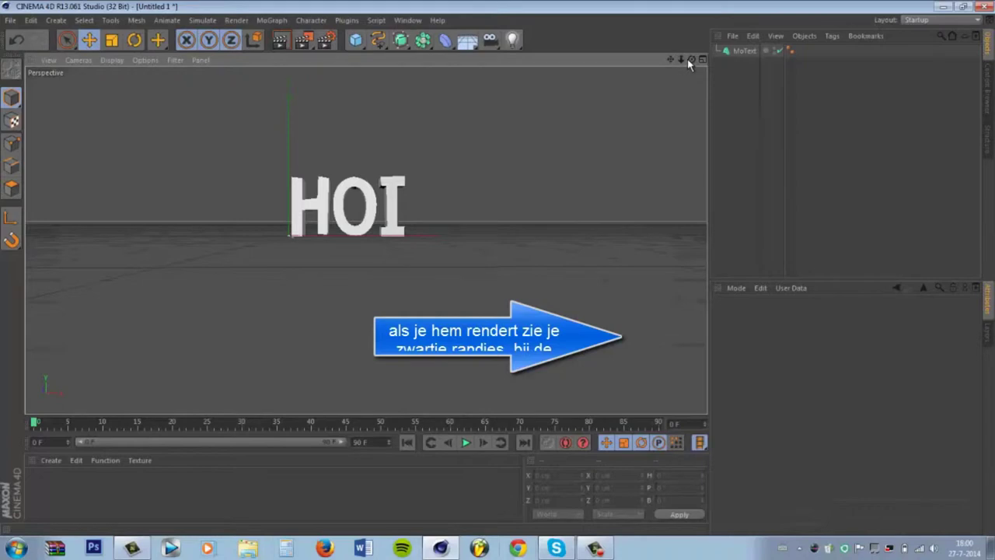
pyautogui.moveTo(688, 60); pyautogui.dragTo(498, 273)
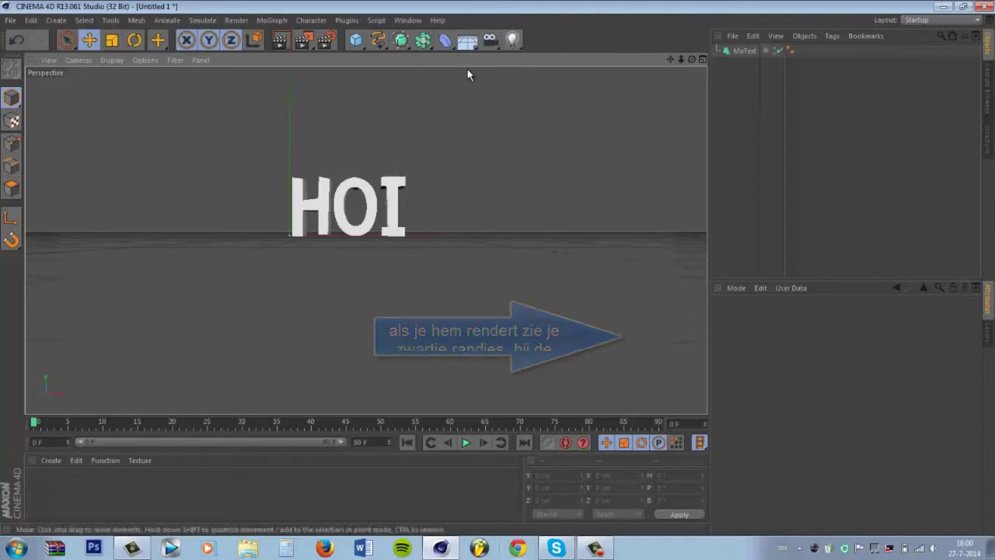
pyautogui.click(510, 39)
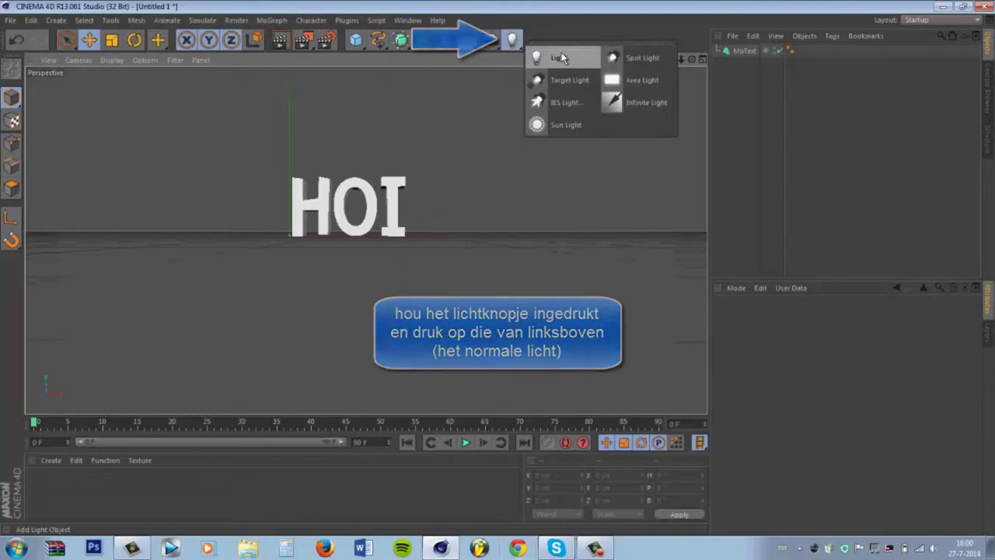
# Add a standard omni light and a camera to the scene
pyautogui.click(557, 56)
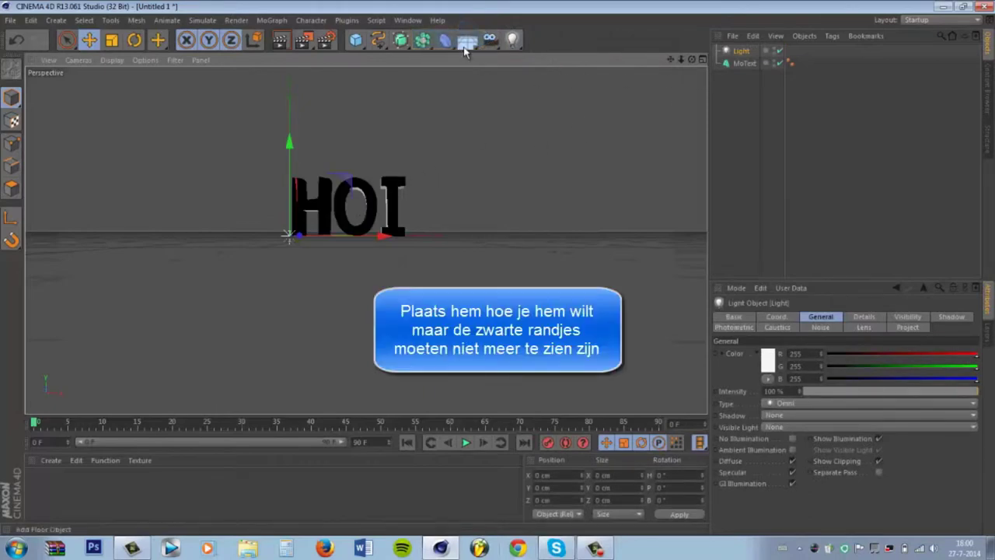
pyautogui.click(492, 40)
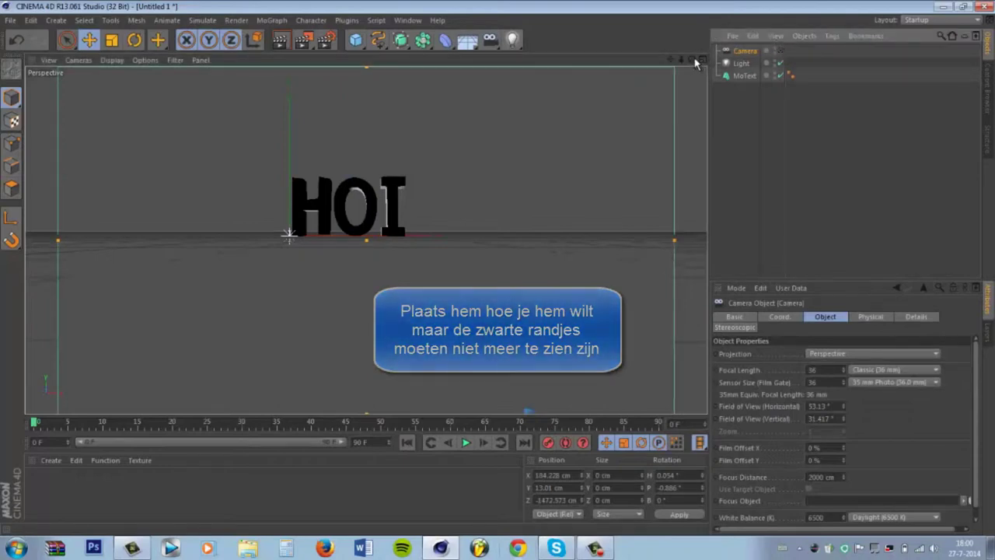
# Move the light in front of and left of HOI, to X 162 cm, Z −295.778 cm
pyautogui.moveTo(691, 59)
pyautogui.mouseDown()
pyautogui.moveTo(499, 270)
pyautogui.moveTo(366, 195)
pyautogui.mouseUp()
pyautogui.click(367, 196)
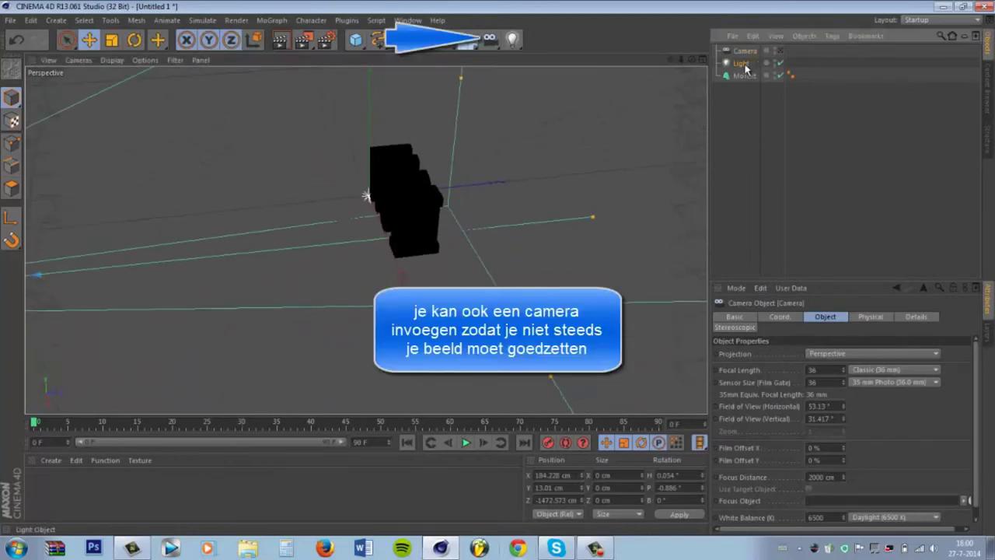
pyautogui.moveTo(457, 192); pyautogui.dragTo(318, 251)
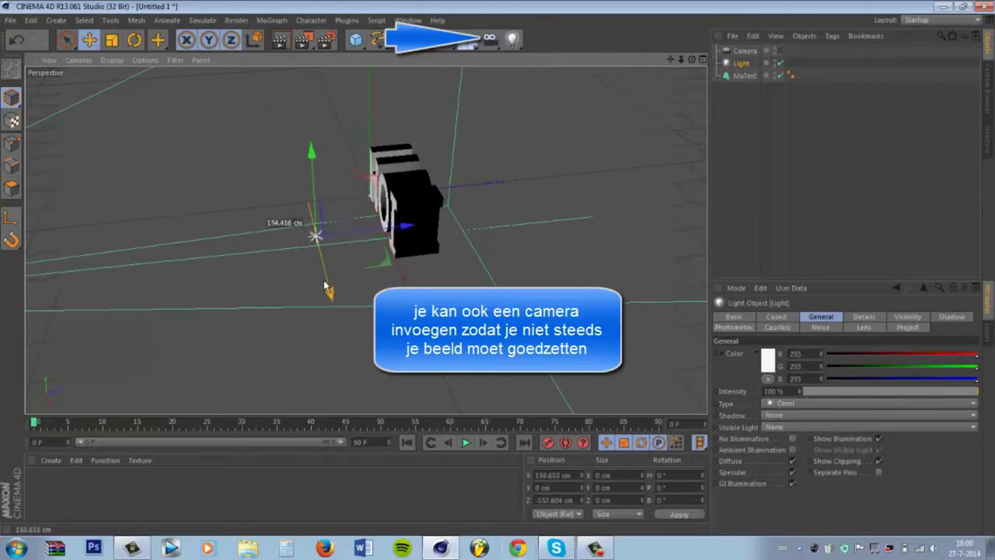
pyautogui.moveTo(319, 250); pyautogui.dragTo(332, 299)
pyautogui.click(780, 51)
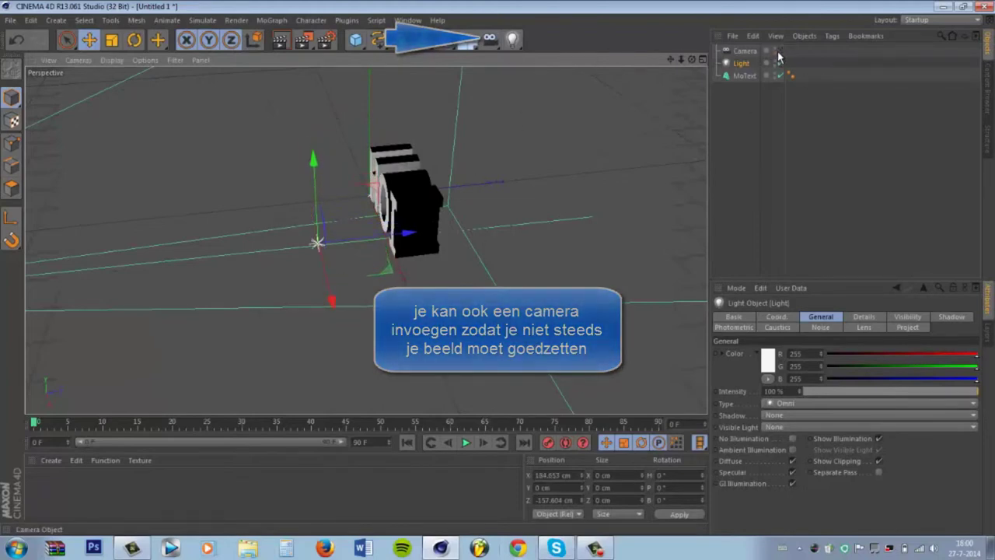
pyautogui.moveTo(458, 235); pyautogui.dragTo(450, 251)
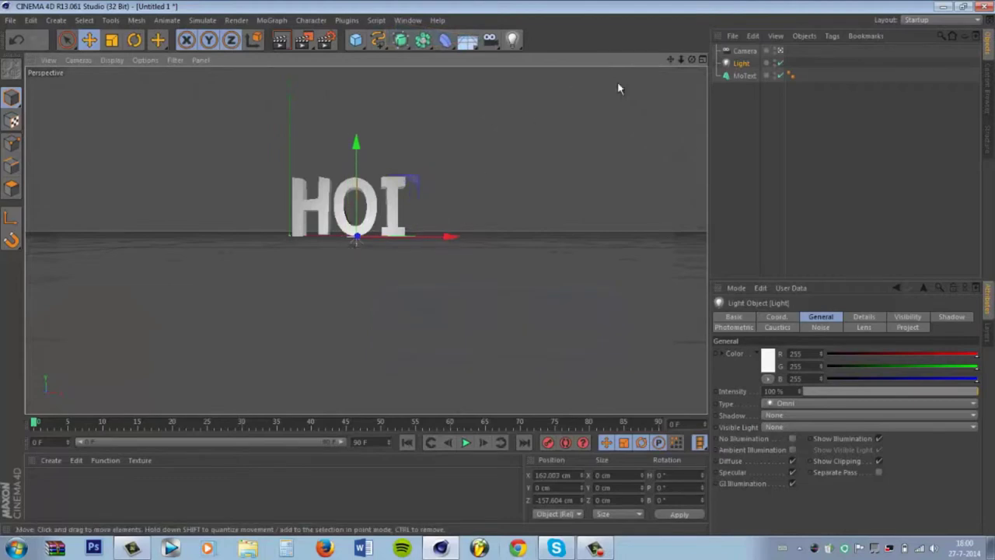
pyautogui.click(779, 51)
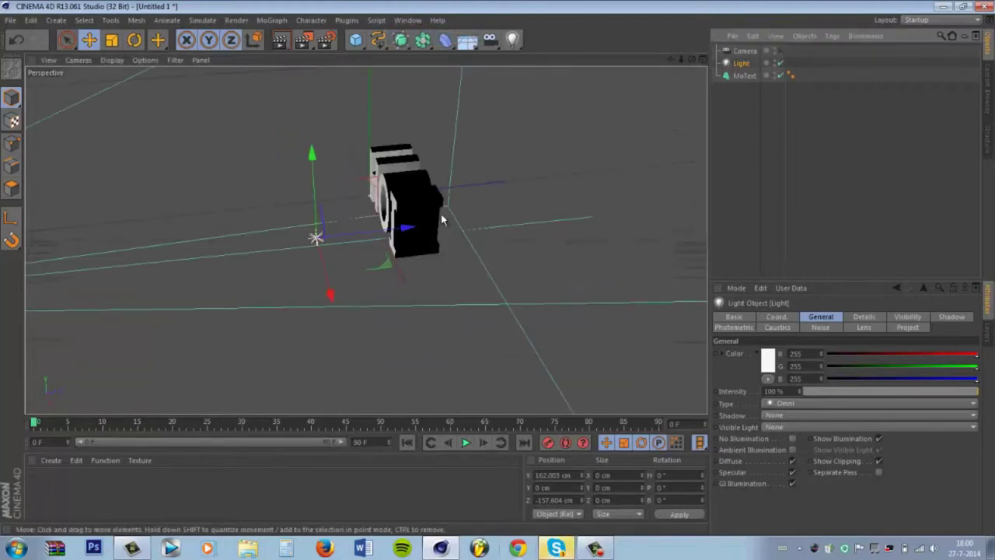
pyautogui.moveTo(406, 226); pyautogui.dragTo(349, 233)
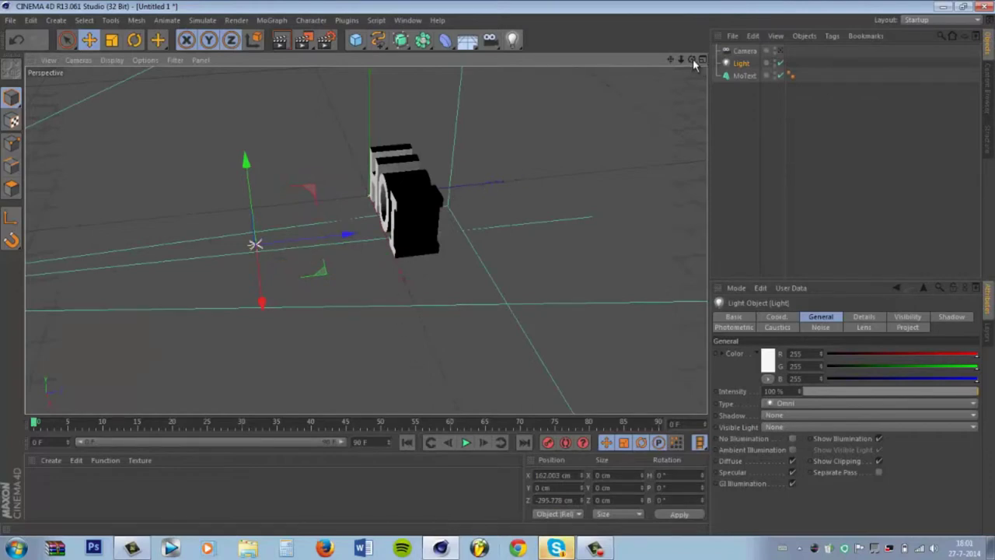
# Face HOI front-on, switch to the camera view, and render a preview
pyautogui.moveTo(692, 60)
pyautogui.mouseDown()
pyautogui.moveTo(498, 273)
pyautogui.moveTo(515, 273)
pyautogui.moveTo(499, 274)
pyautogui.mouseUp()
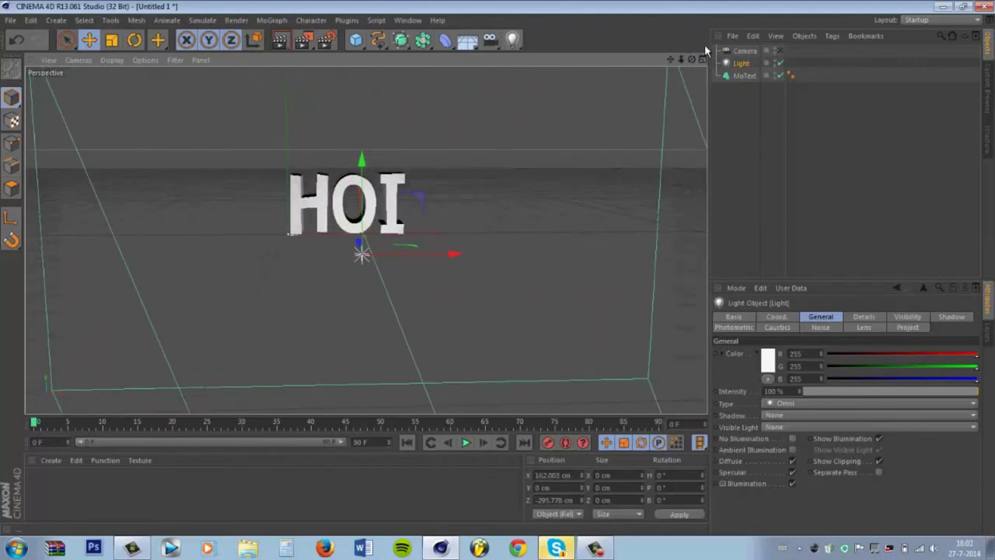
pyautogui.click(778, 51)
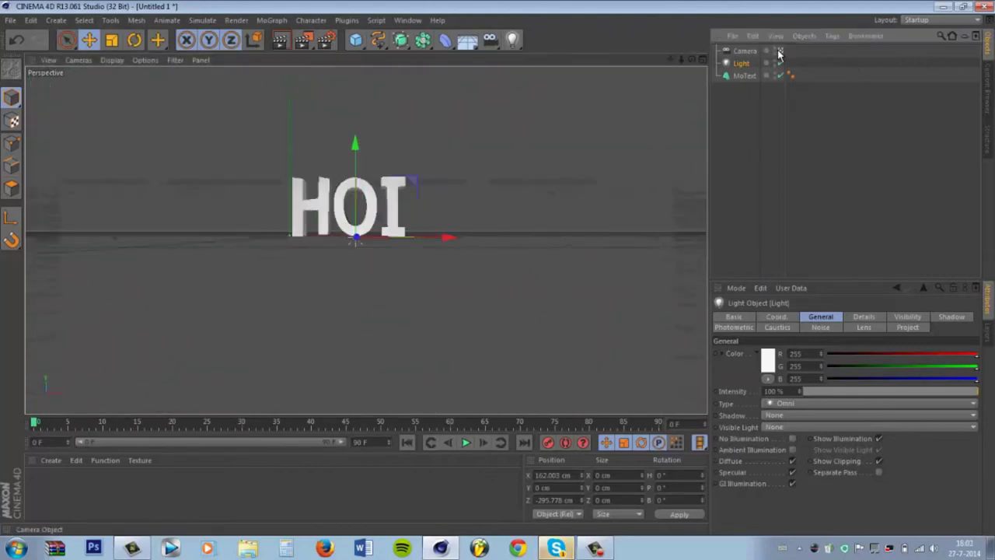
pyautogui.click(281, 40)
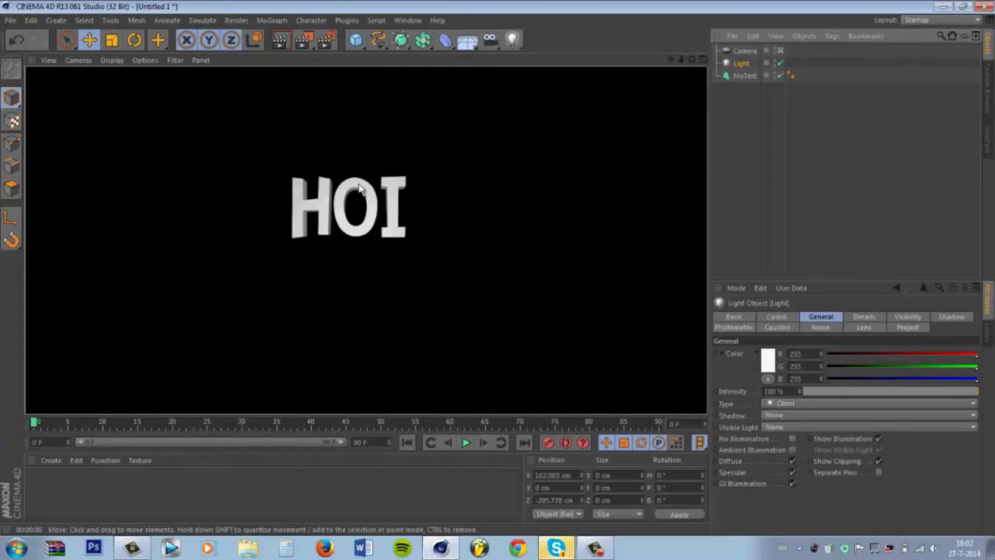
# Re-render the preview, return to the editor, and create a default material Mat
pyautogui.click(498, 272)
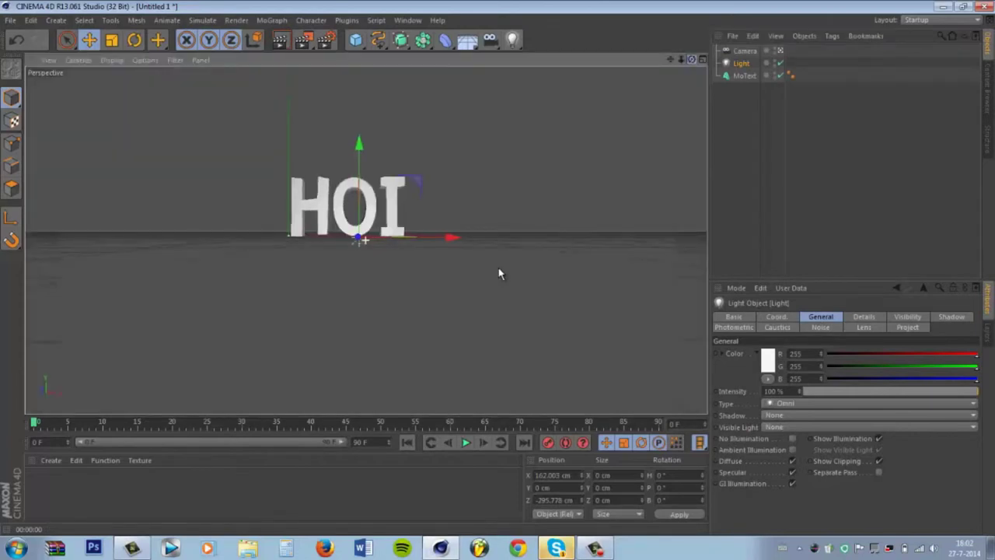
pyautogui.click(279, 41)
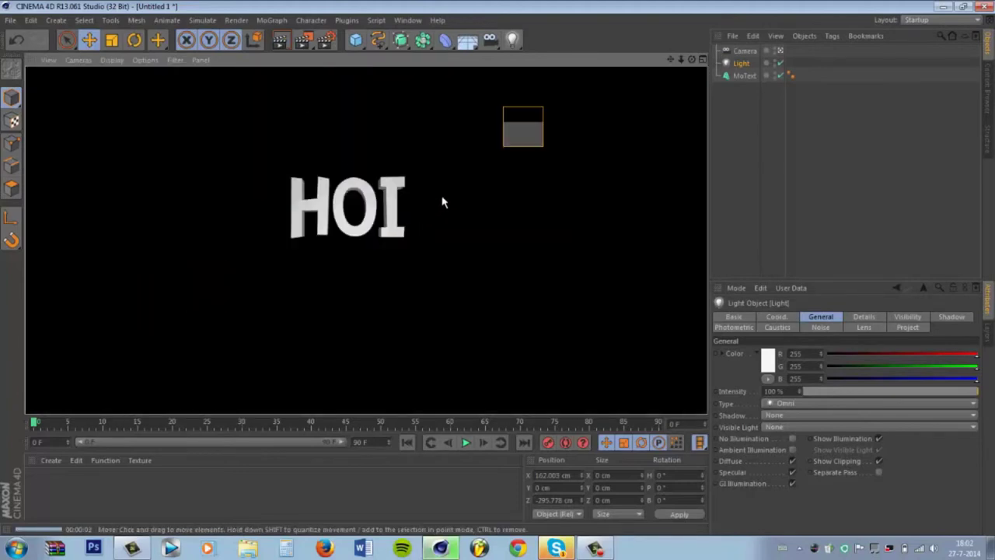
pyautogui.click(473, 200)
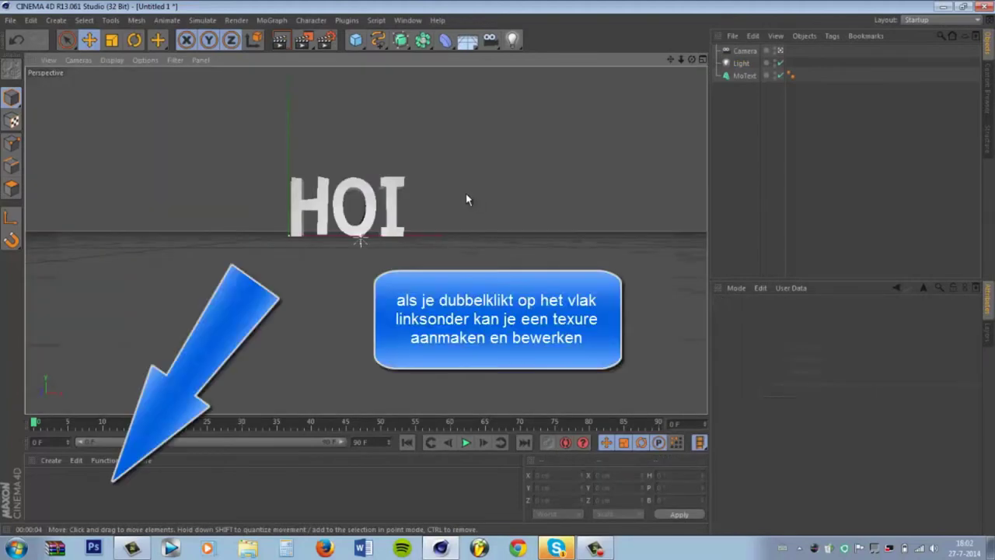
pyautogui.doubleClick(53, 490)
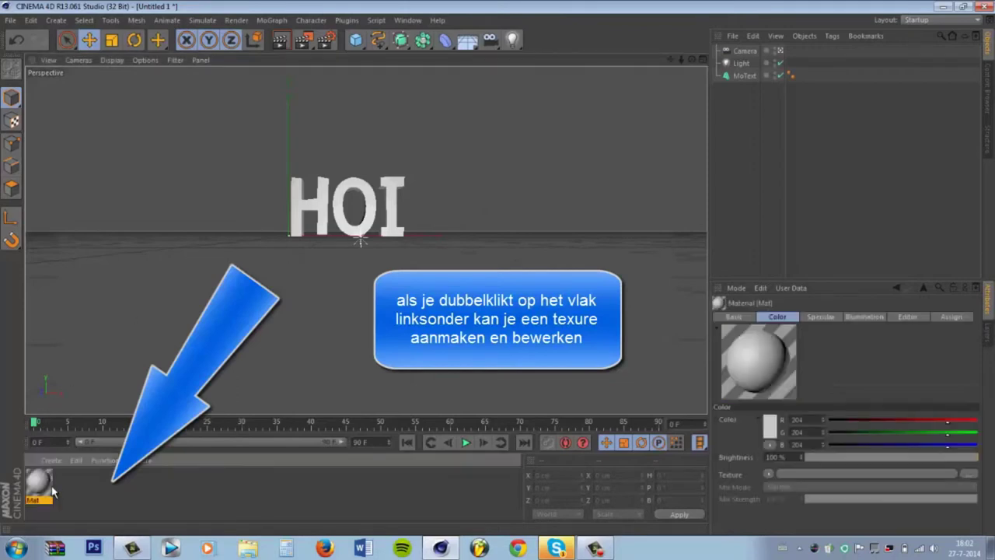
# Delete the accidental Mat.1 material and load Mat into the Material Editor
pyautogui.doubleClick(35, 488)
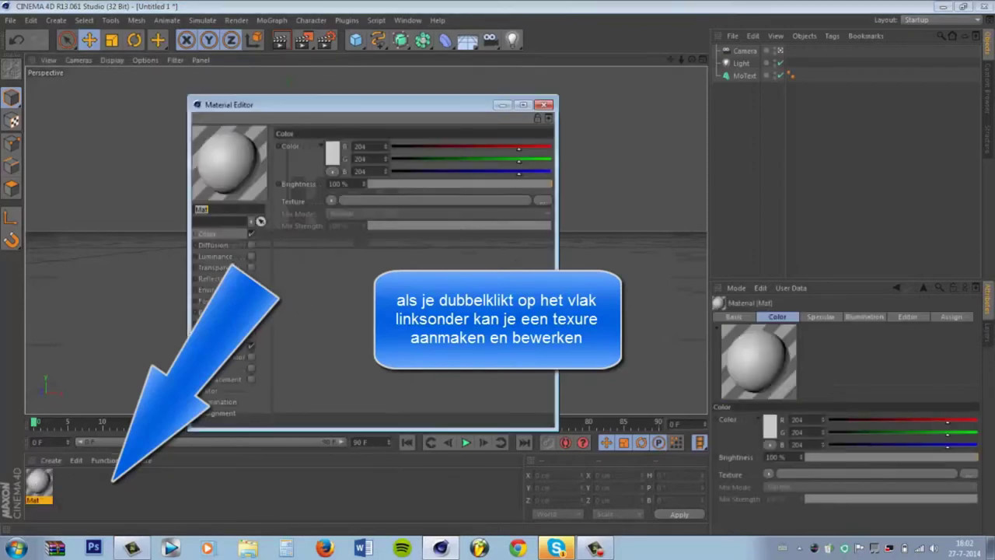
pyautogui.doubleClick(87, 488)
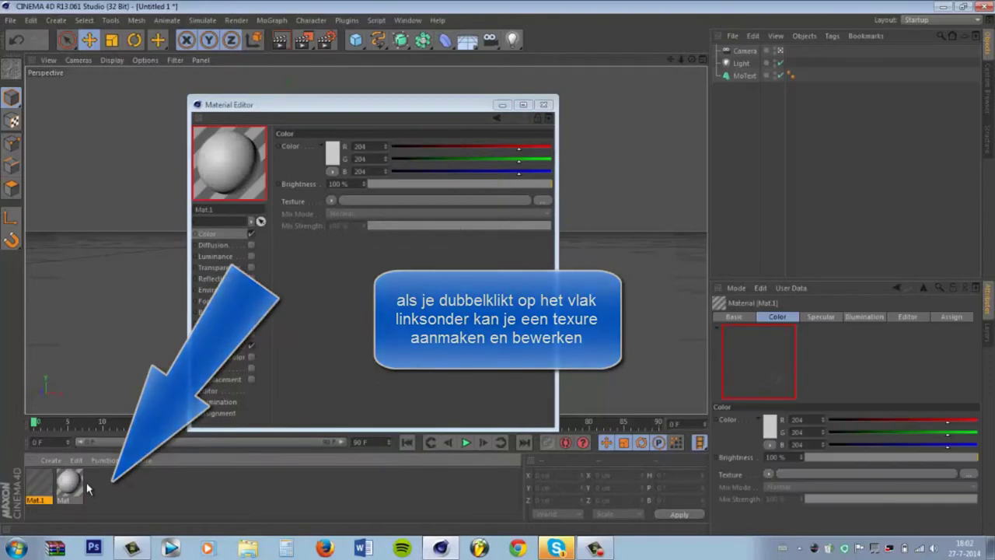
pyautogui.rightClick(35, 490)
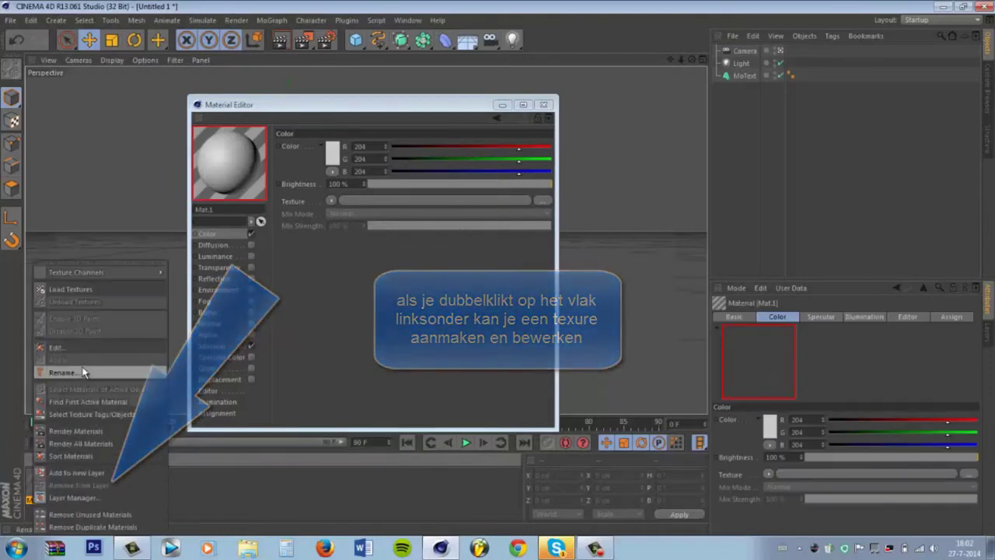
pyautogui.click(29, 500)
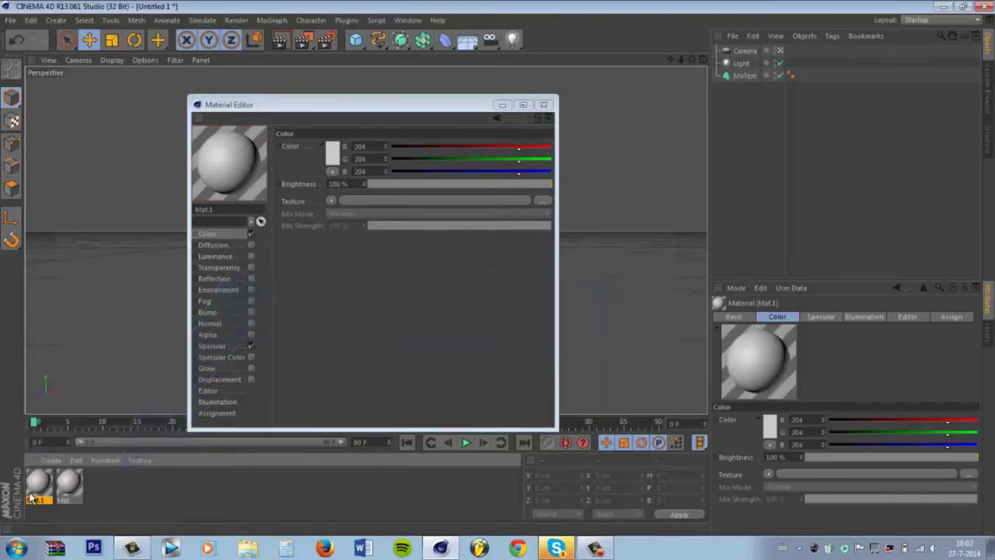
pyautogui.click(39, 488)
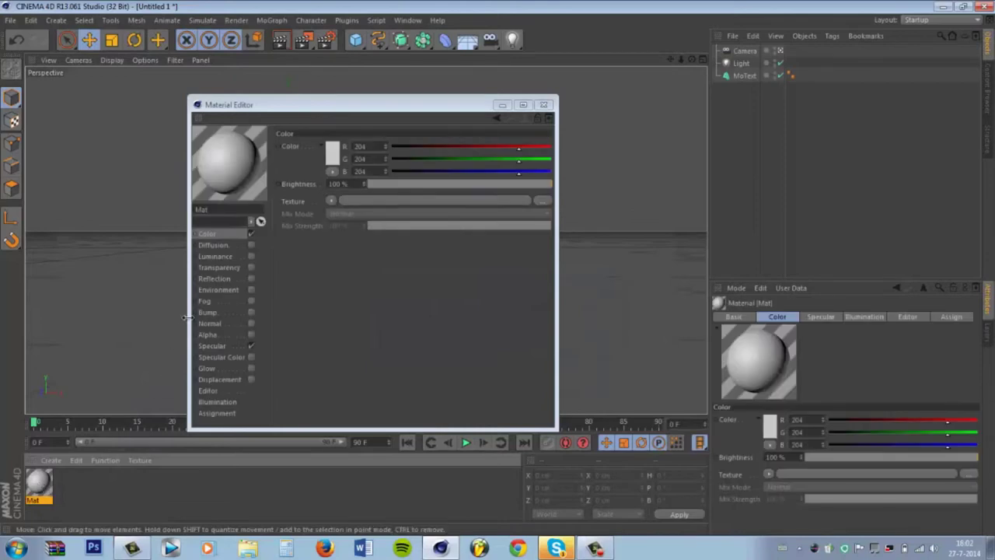
# Make Mat red (R 228, G 18, B 18) with reflection at about 14% brightness
pyautogui.click(332, 153)
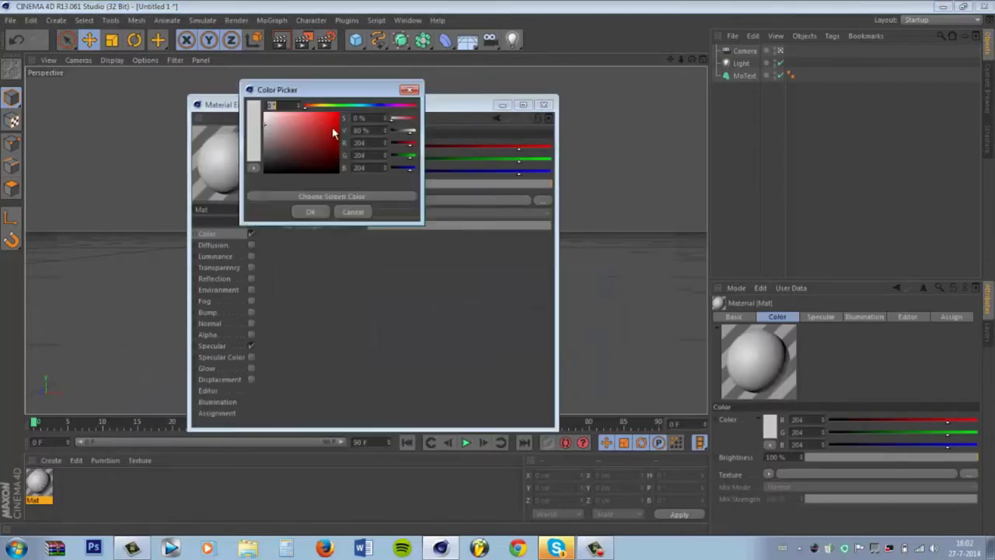
pyautogui.click(332, 119)
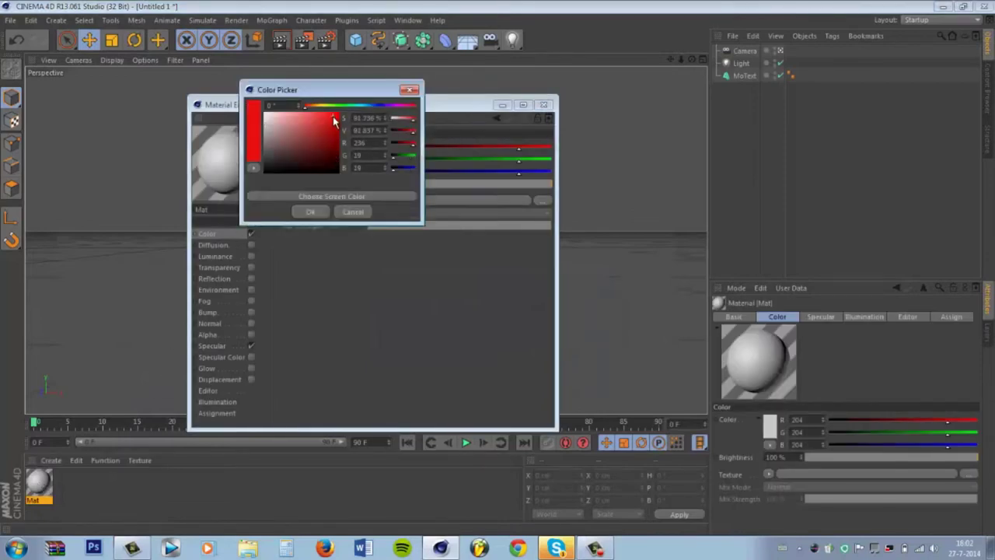
pyautogui.click(312, 213)
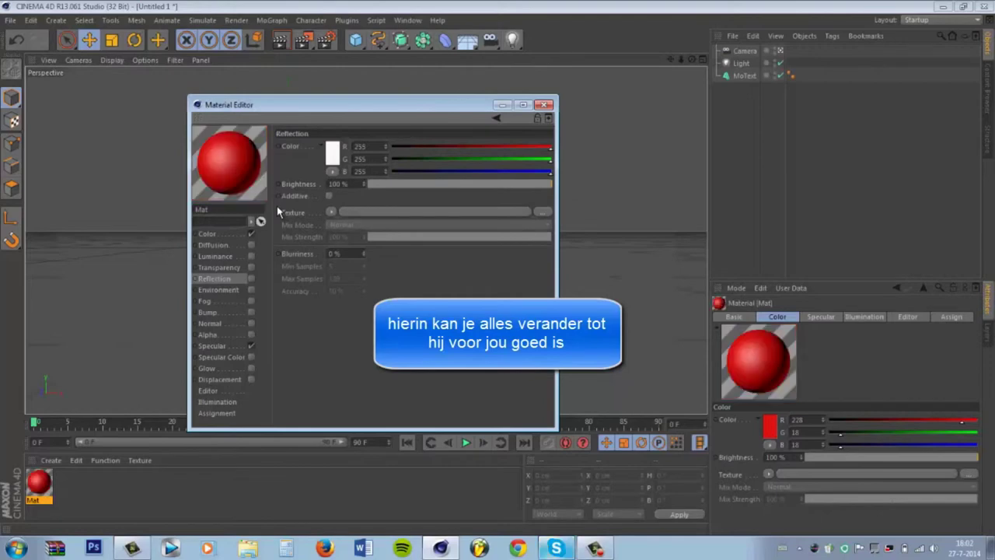
pyautogui.click(250, 279)
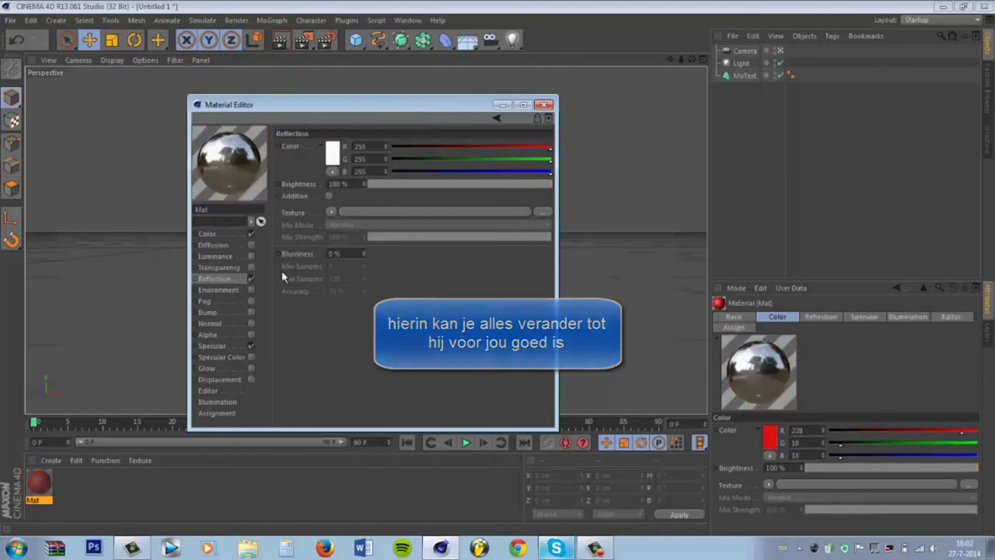
pyautogui.click(389, 183)
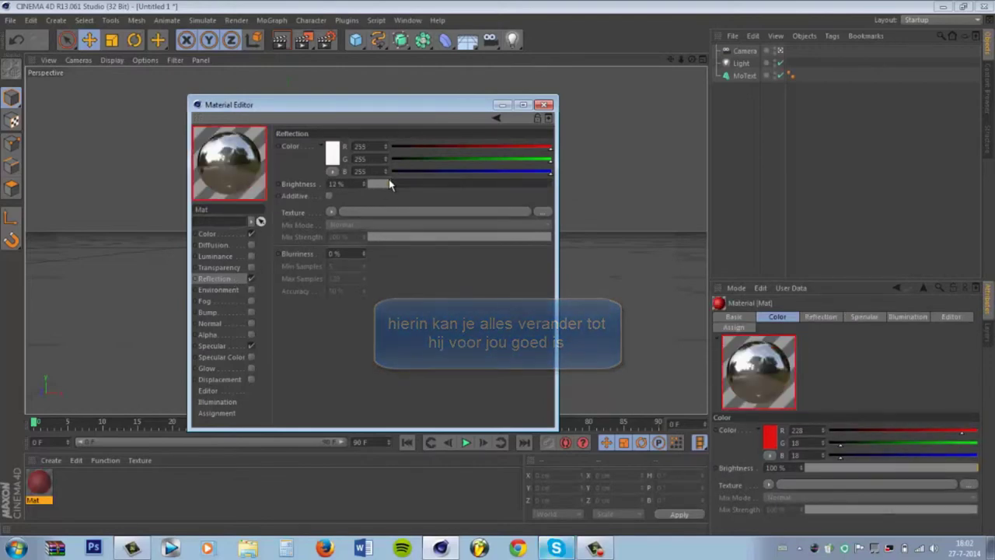
pyautogui.moveTo(388, 184); pyautogui.dragTo(395, 185)
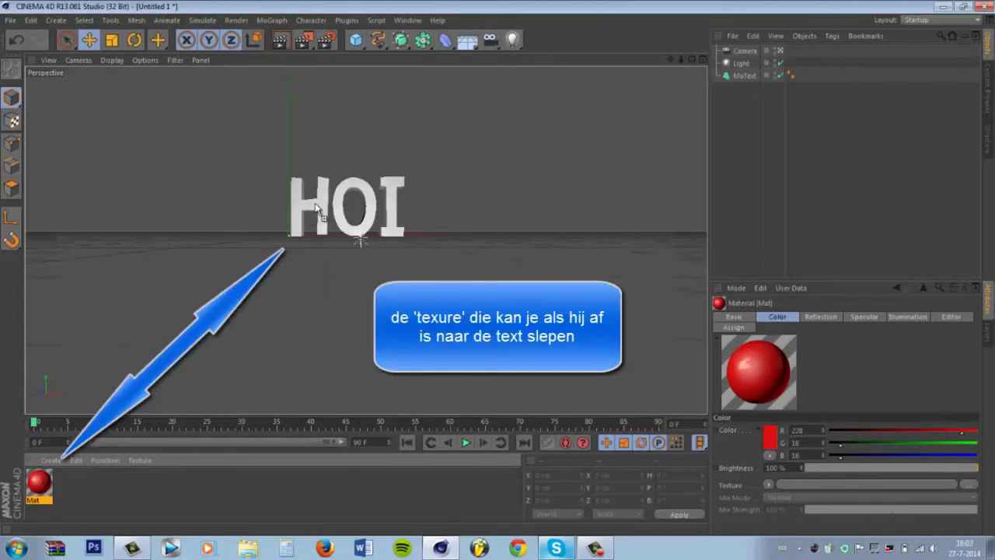
# Apply the red Mat material to the HOI text, preview the render, and select MoText
pyautogui.moveTo(319, 204); pyautogui.dragTo(320, 204)
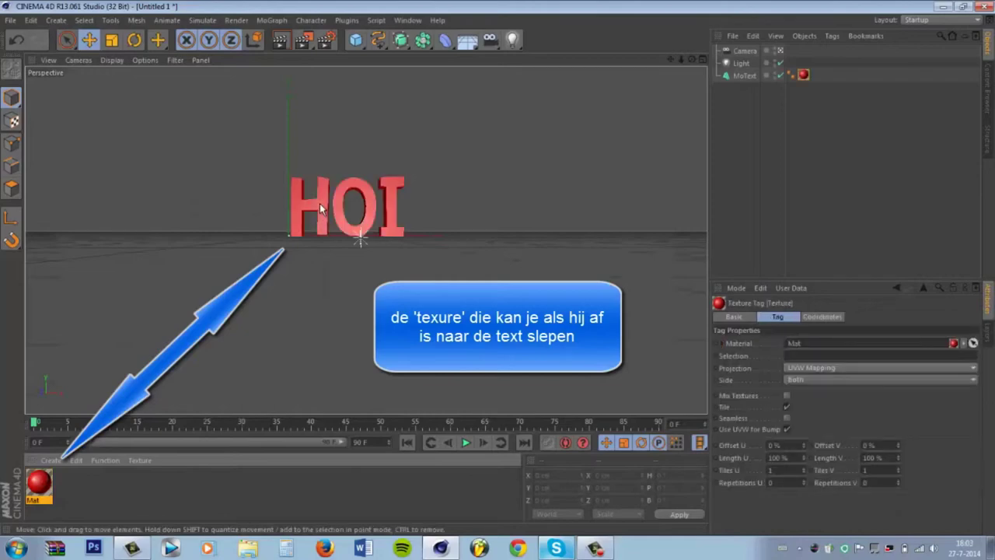
pyautogui.click(280, 42)
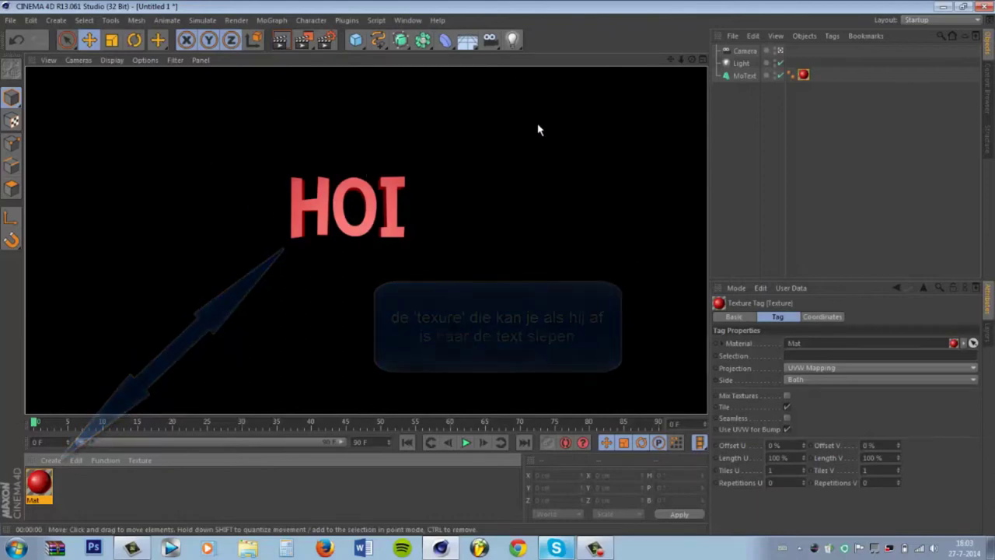
pyautogui.click(745, 77)
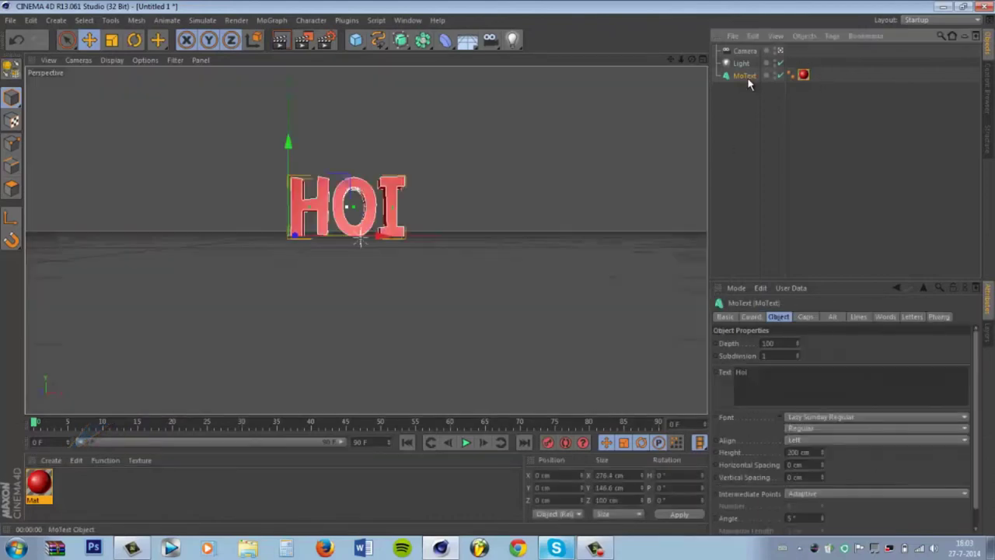
# Make both start and end caps of the HOI text Fillet Caps, then check them in a quick Render View preview
pyautogui.click(806, 317)
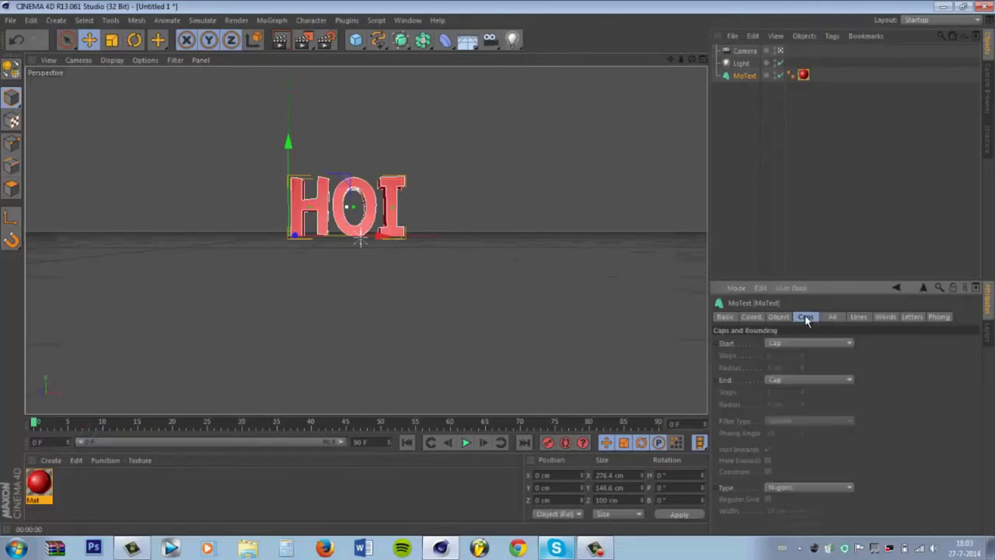
pyautogui.click(801, 343)
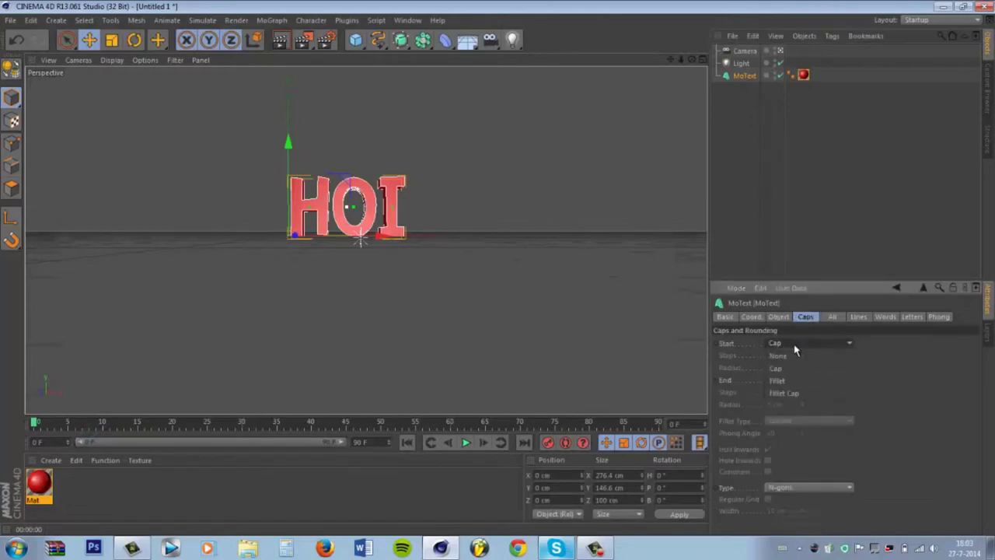
pyautogui.click(792, 394)
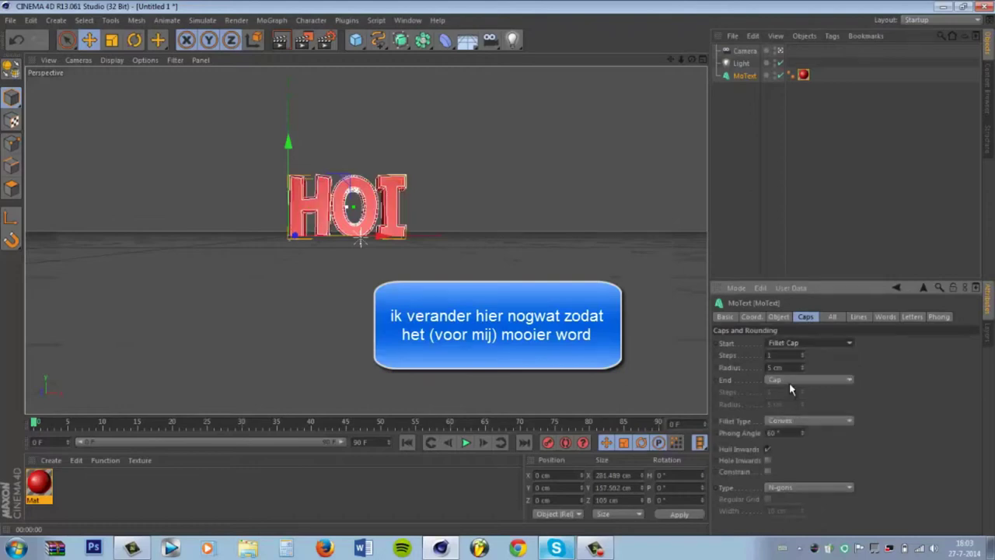
pyautogui.click(789, 380)
pyautogui.click(798, 430)
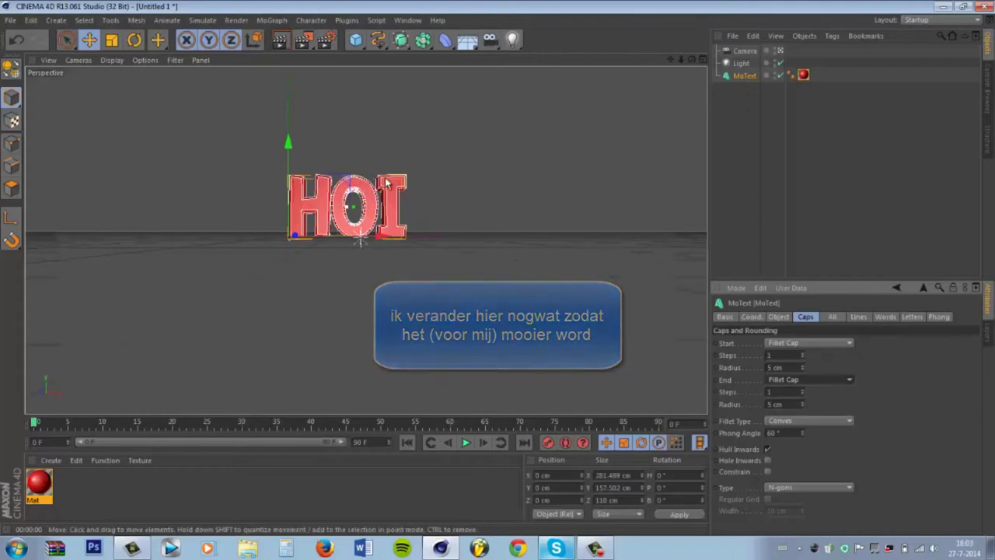
pyautogui.click(280, 41)
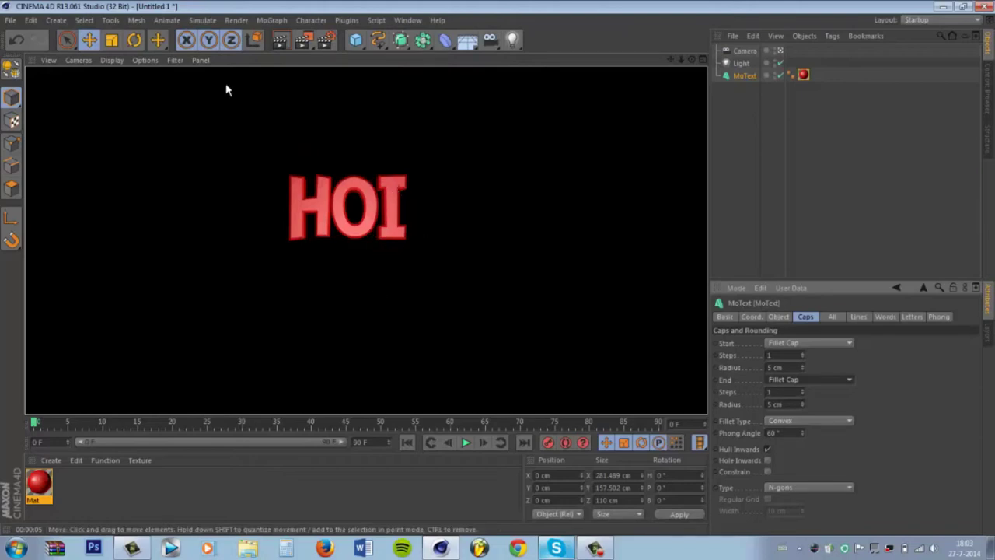
pyautogui.click(222, 215)
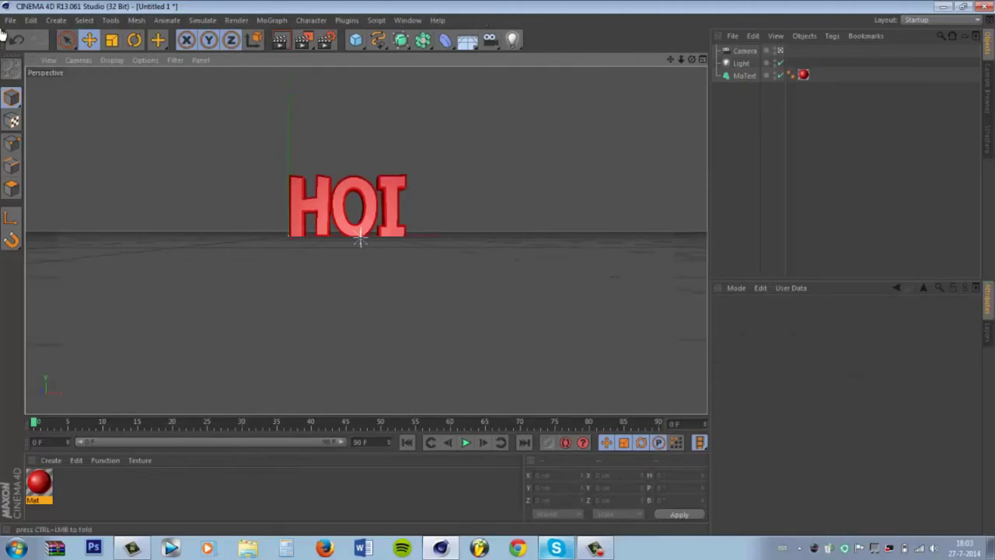
# Render the full HOI scene into the Picture Viewer
pyautogui.click(300, 43)
pyautogui.click(301, 42)
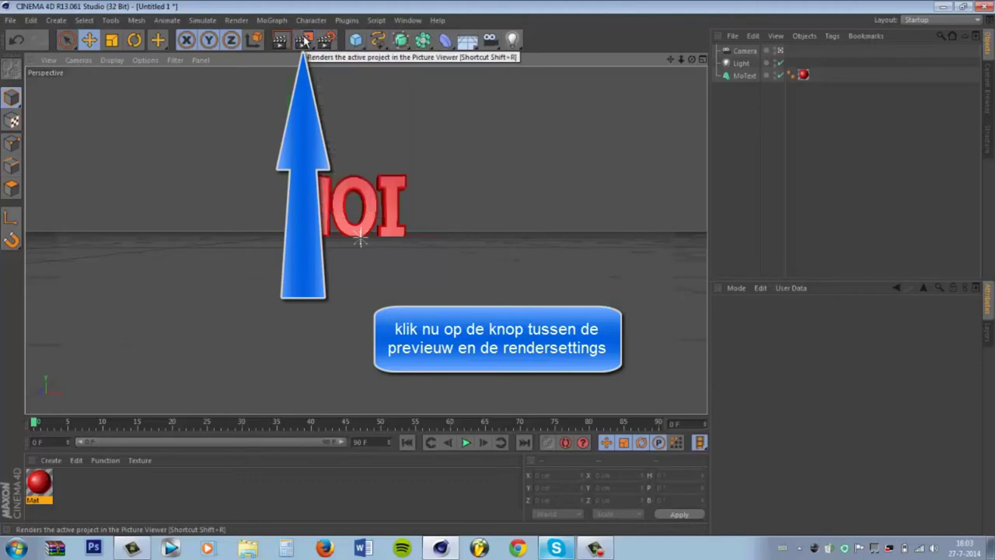
pyautogui.click(304, 42)
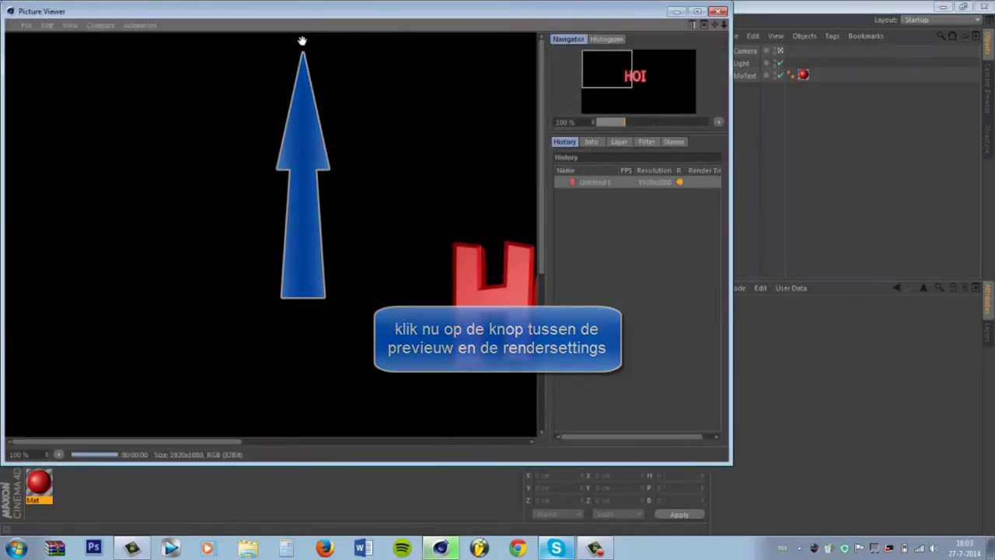
pyautogui.scroll(-1, 286, 92)
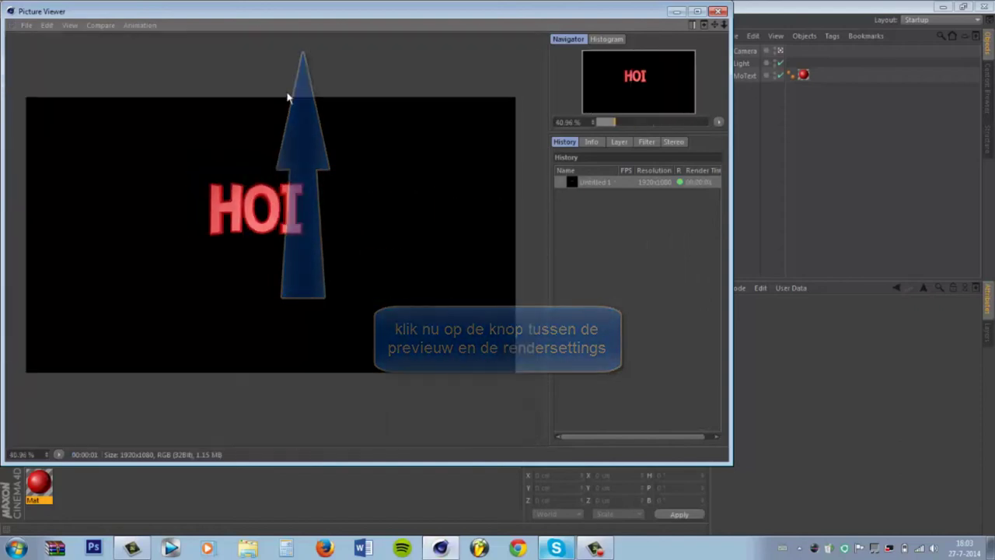
# Save the render as a PNG with alpha channel in the Projecten Minecraft logobanner folder
pyautogui.click(26, 25)
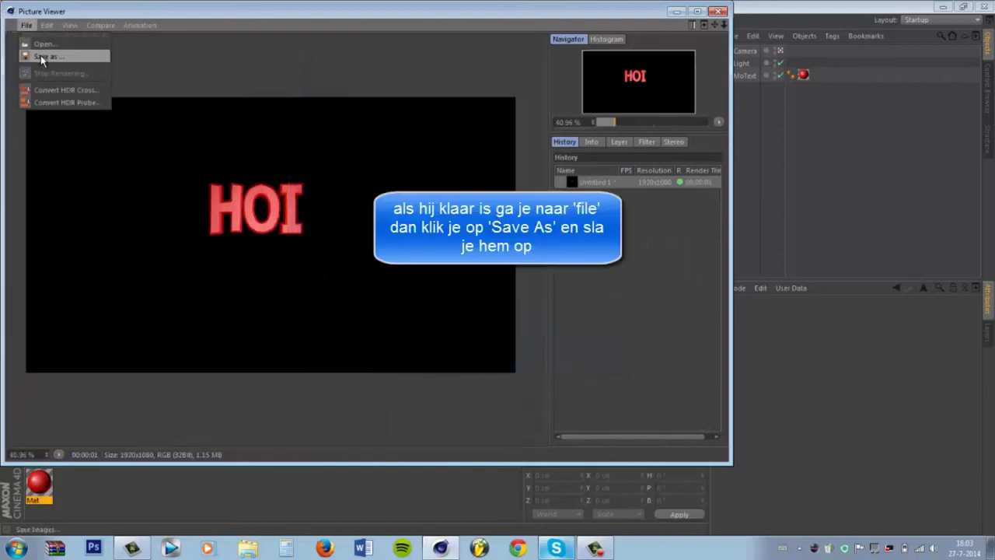
pyautogui.click(40, 55)
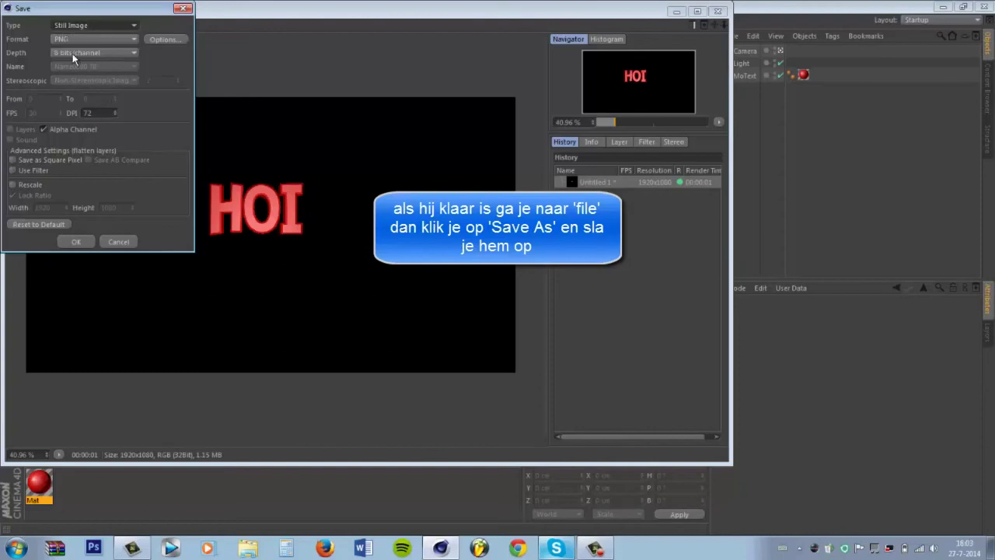
pyautogui.click(78, 242)
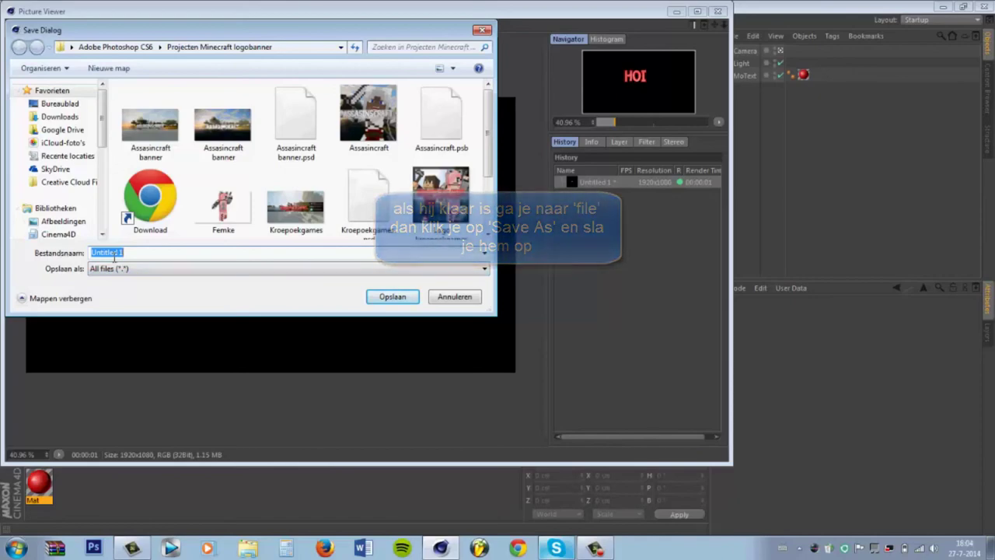
pyautogui.write('lo')
pyautogui.click(150, 199)
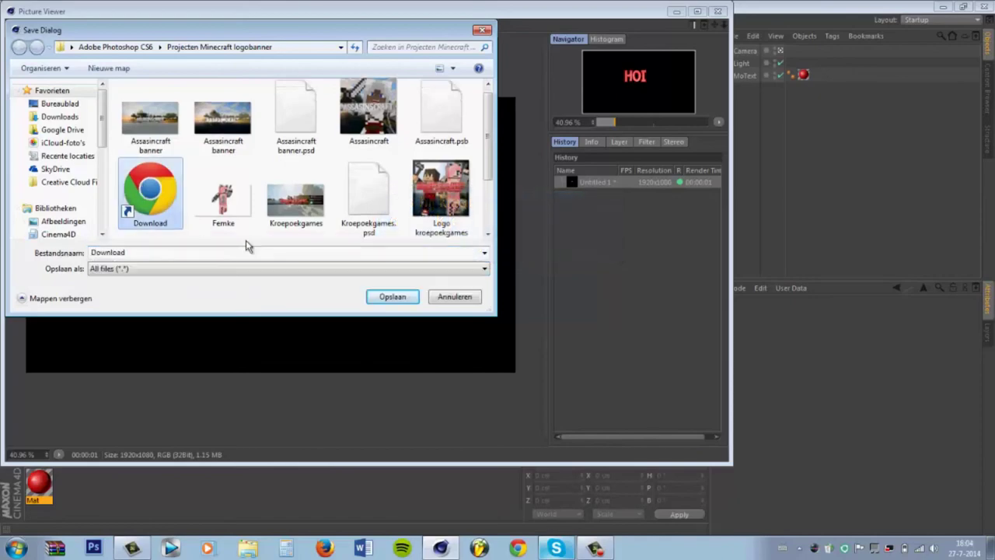
pyautogui.click(394, 300)
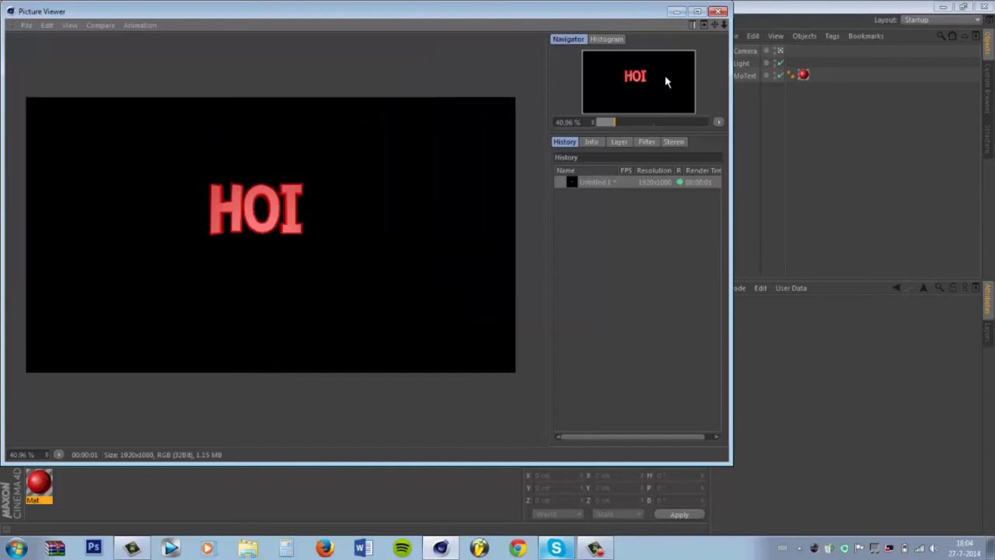
pyautogui.click(676, 11)
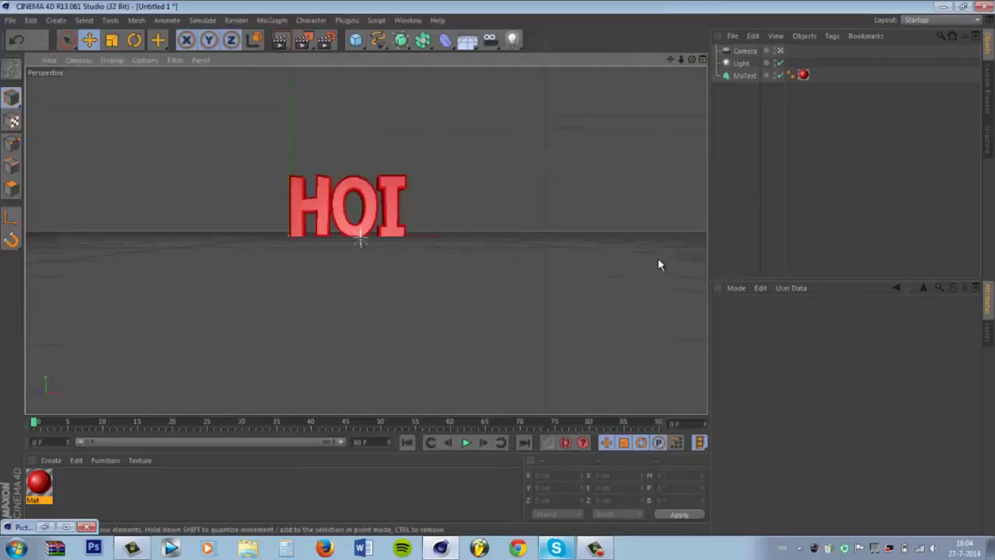
pyautogui.click(248, 548)
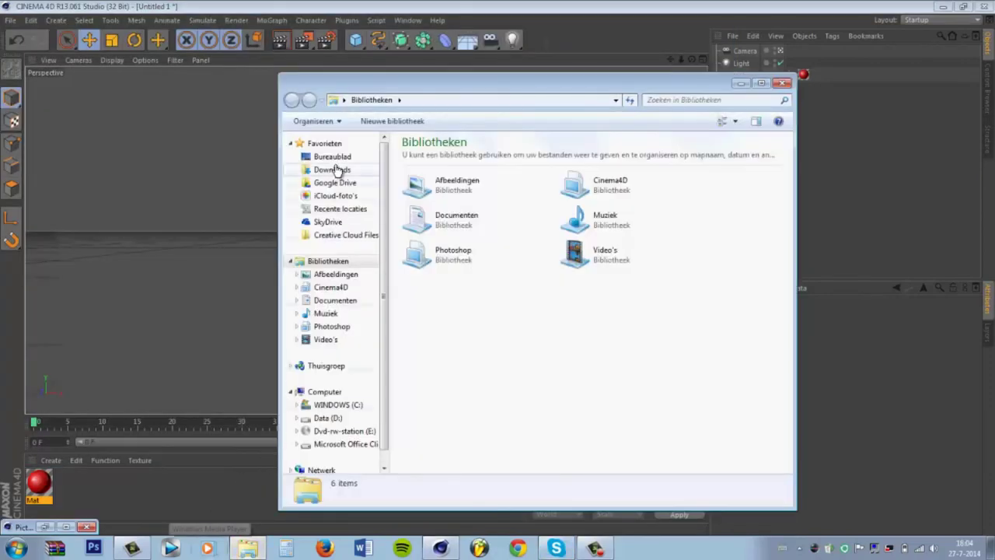
pyautogui.click(333, 158)
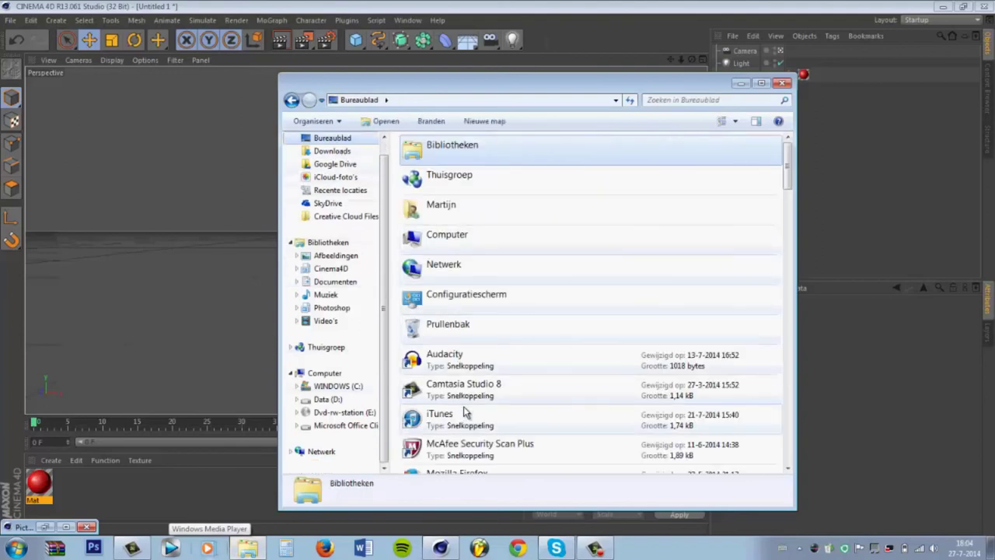
pyautogui.moveTo(788, 167); pyautogui.dragTo(789, 234)
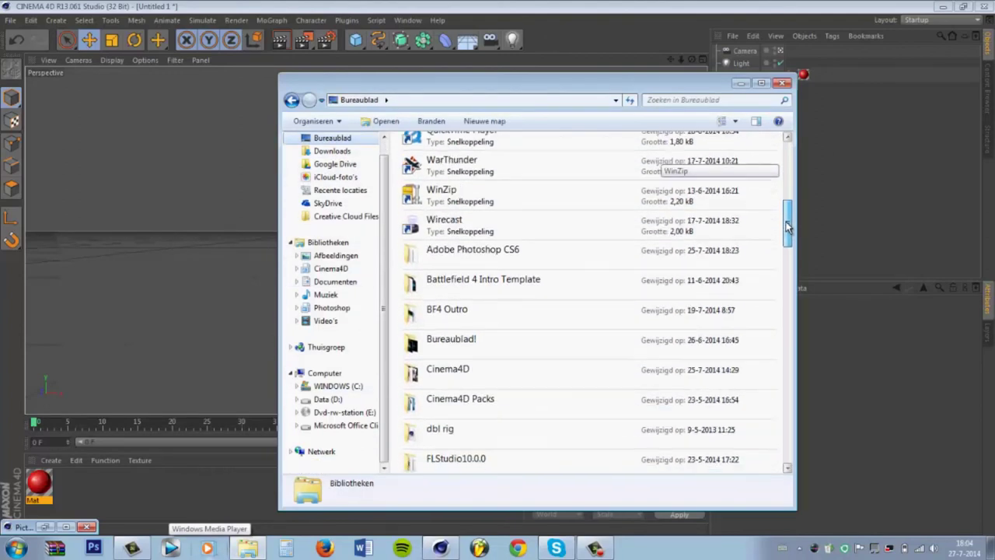
pyautogui.doubleClick(511, 255)
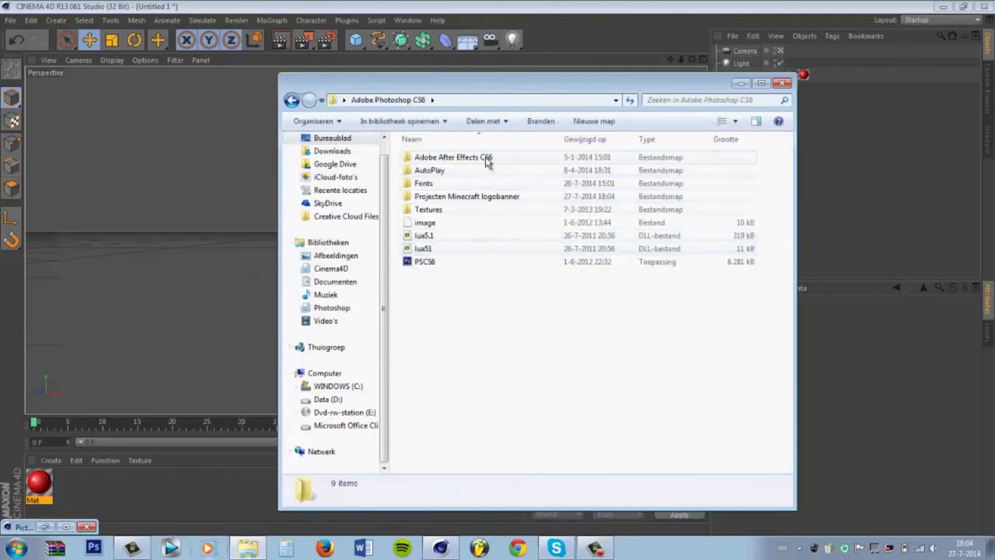
pyautogui.doubleClick(477, 197)
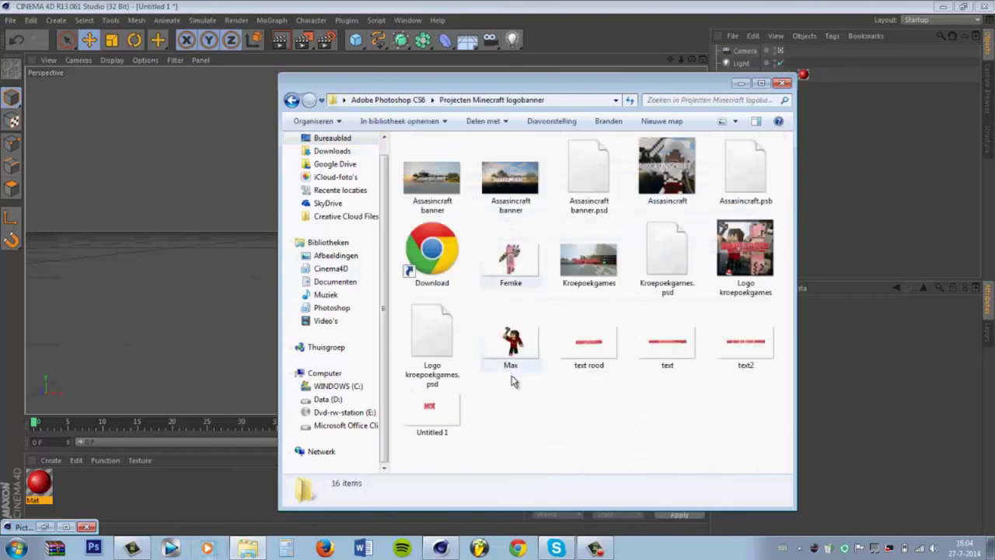
pyautogui.click(449, 411)
pyautogui.doubleClick(449, 411)
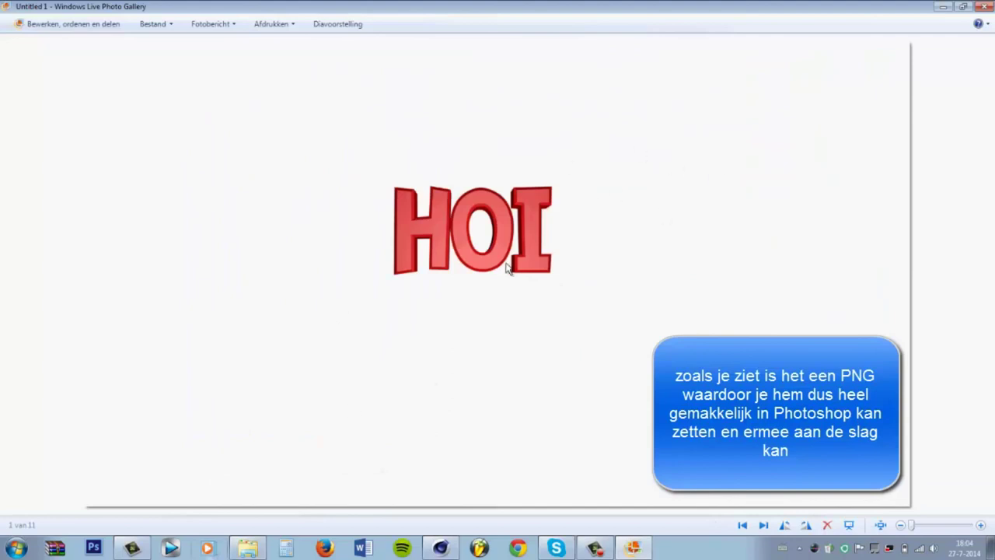
pyautogui.click(984, 7)
pyautogui.click(782, 82)
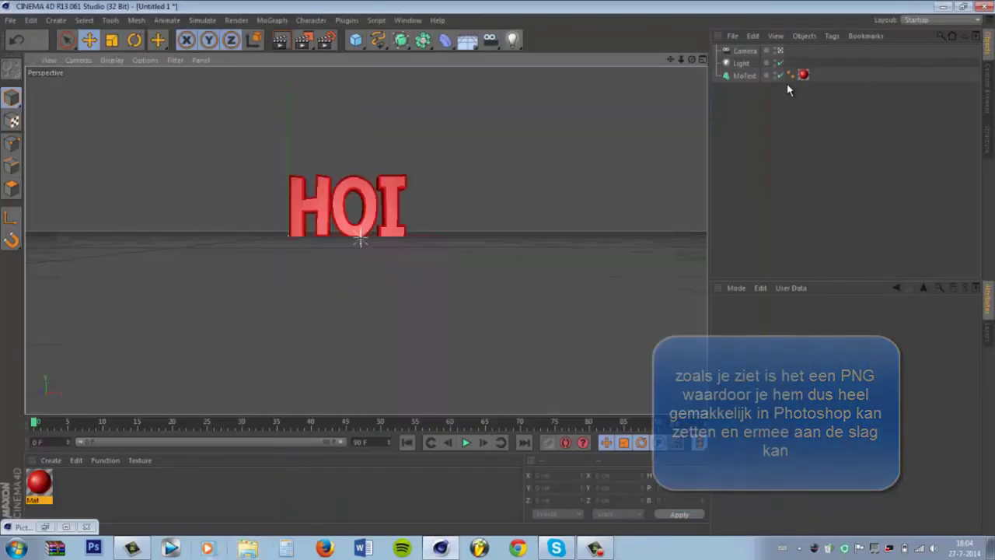